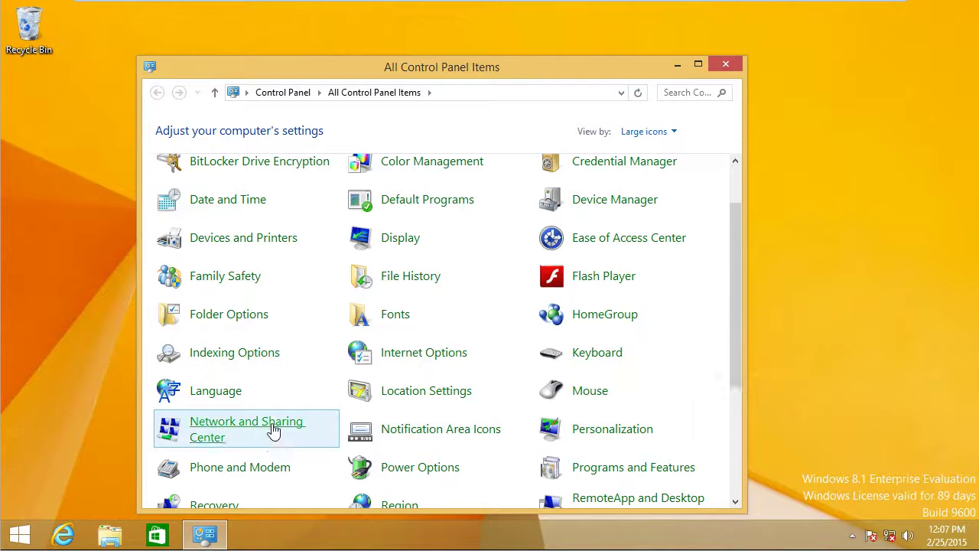
# Step: Open the Network and Sharing Center and display the computer's network adapters
pyautogui.click(274, 442)
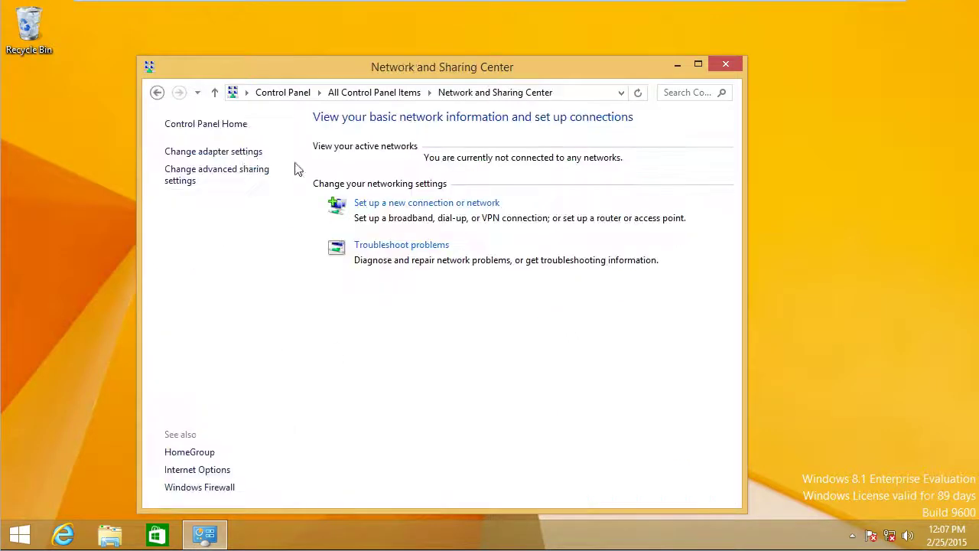
pyautogui.click(245, 152)
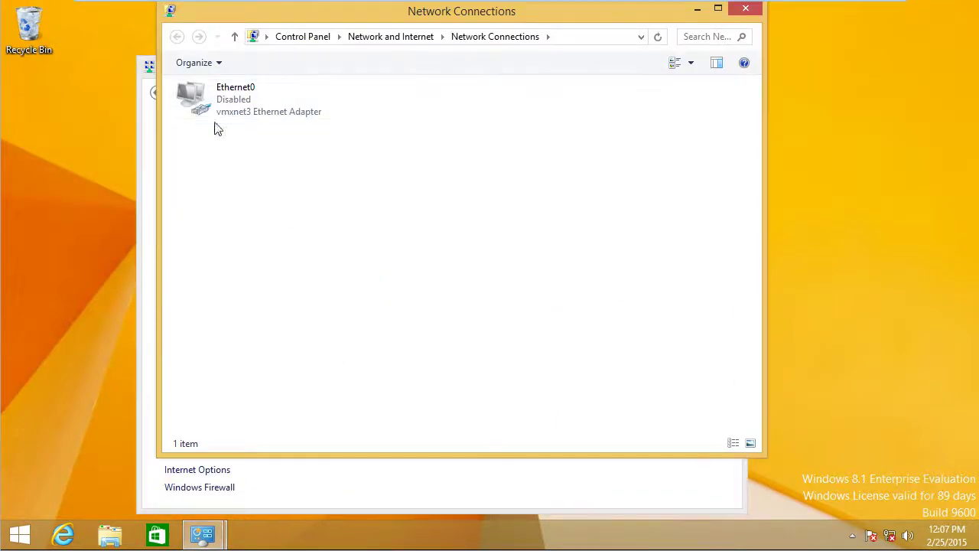
pyautogui.click(230, 93)
pyautogui.click(219, 124)
pyautogui.click(228, 104)
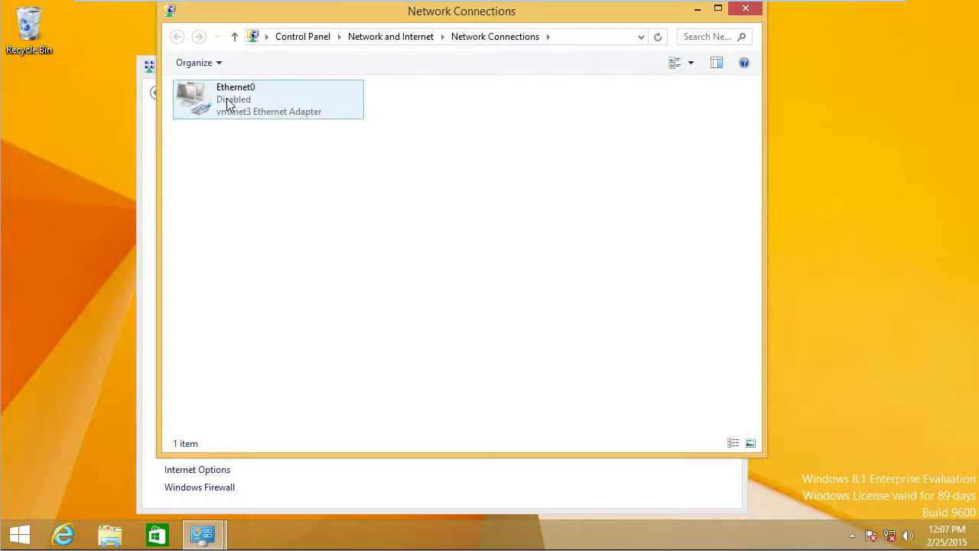
pyautogui.click(459, 86)
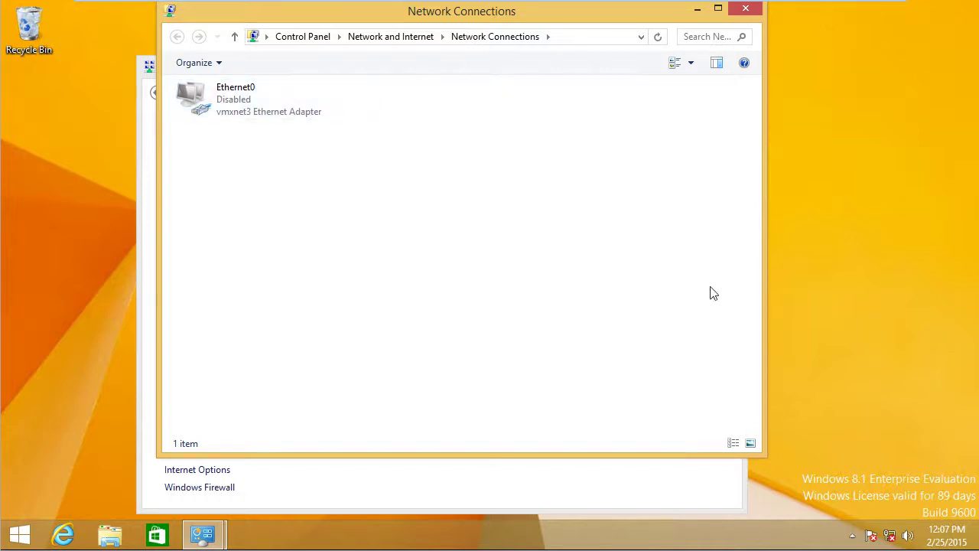
# Step: Reopen the Network and Sharing Center through the network status indicator and return to the adapter settings
pyautogui.click(891, 537)
pyautogui.rightClick(892, 538)
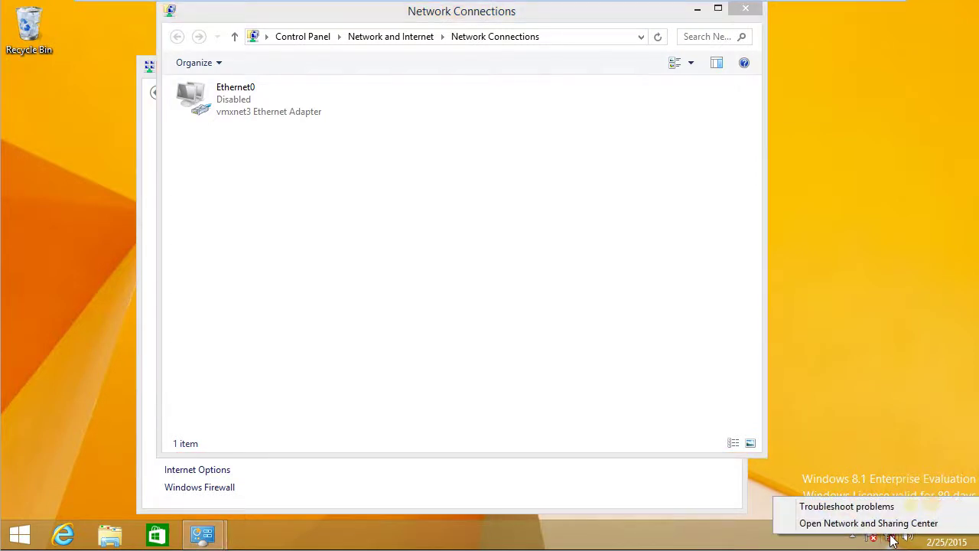
pyautogui.click(889, 528)
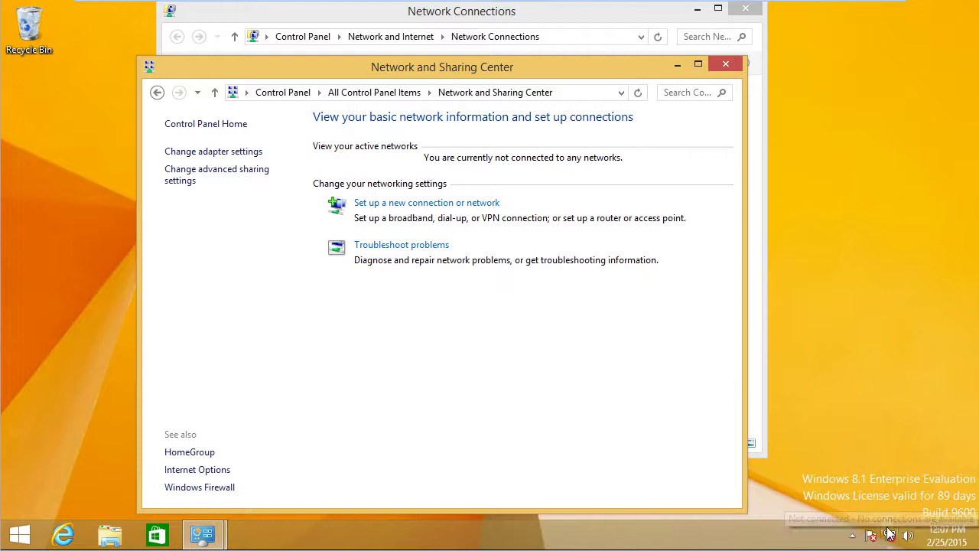
pyautogui.click(248, 155)
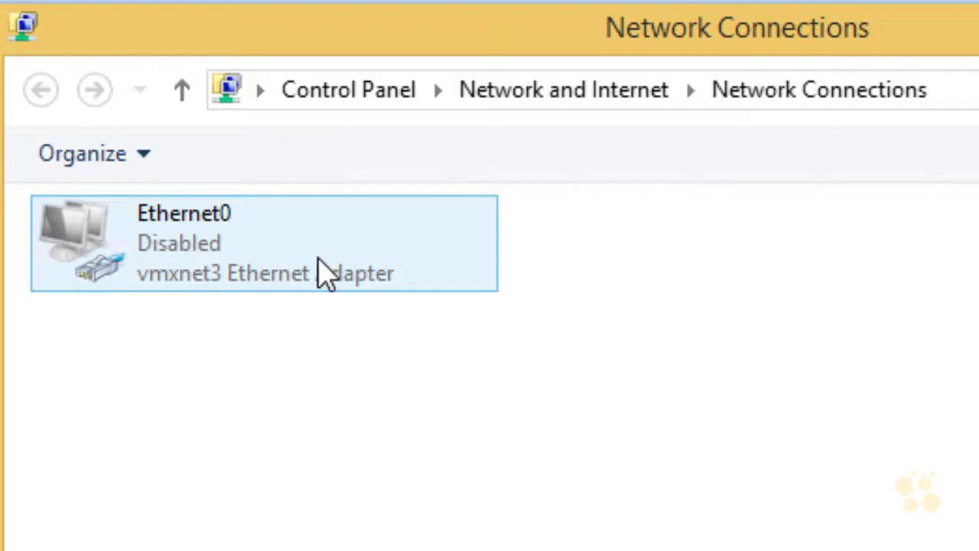
# Step: Disable Internet Protocol Version 6 (TCP/IPv6) in the Ethernet0 adapter's properties and open the Internet Protocol Version 4 (TCP/IPv4) settings
pyautogui.rightClick(189, 241)
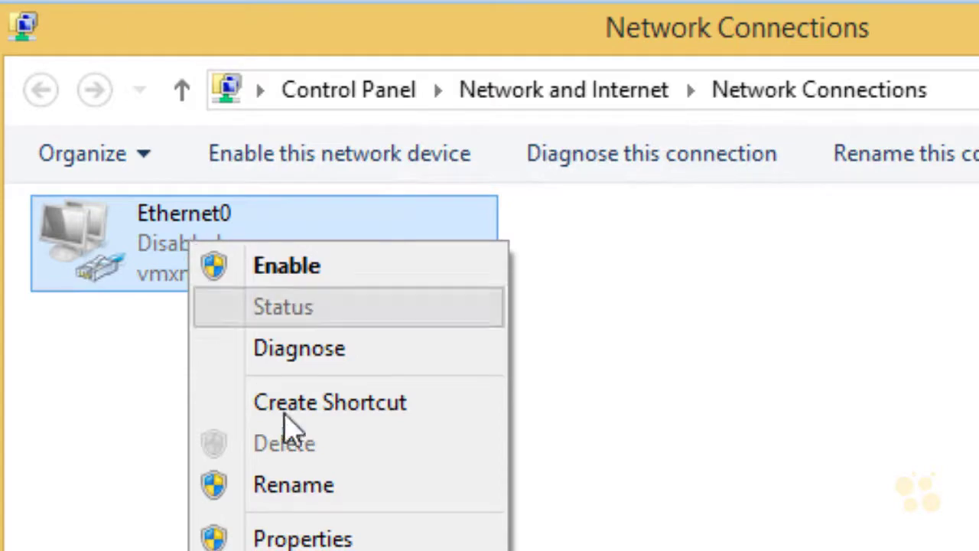
pyautogui.click(375, 540)
pyautogui.scroll(-1, 528, 520)
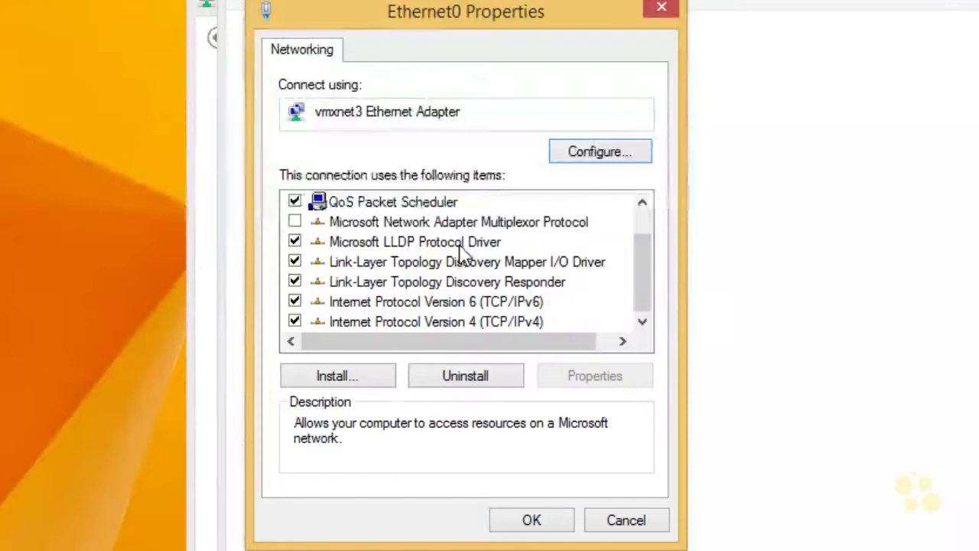
pyautogui.click(295, 302)
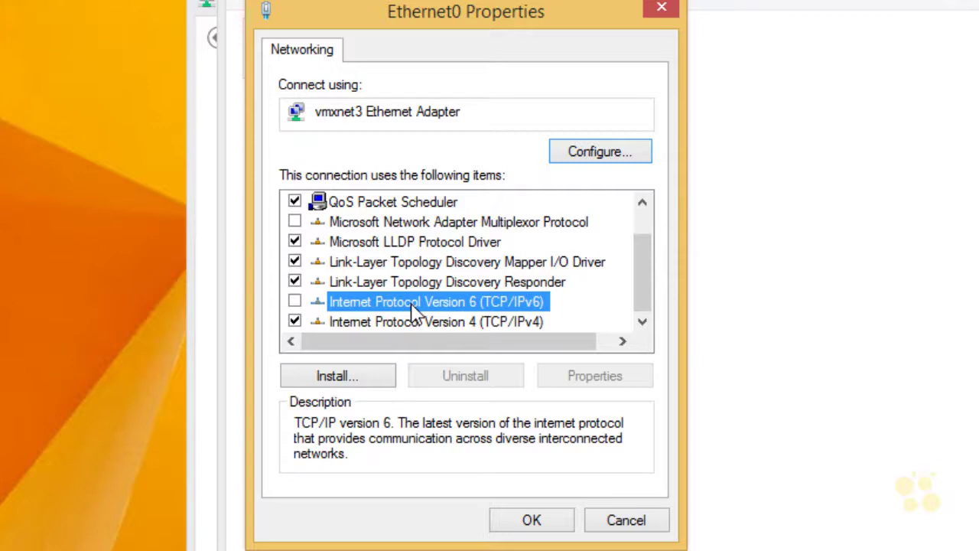
pyautogui.click(424, 322)
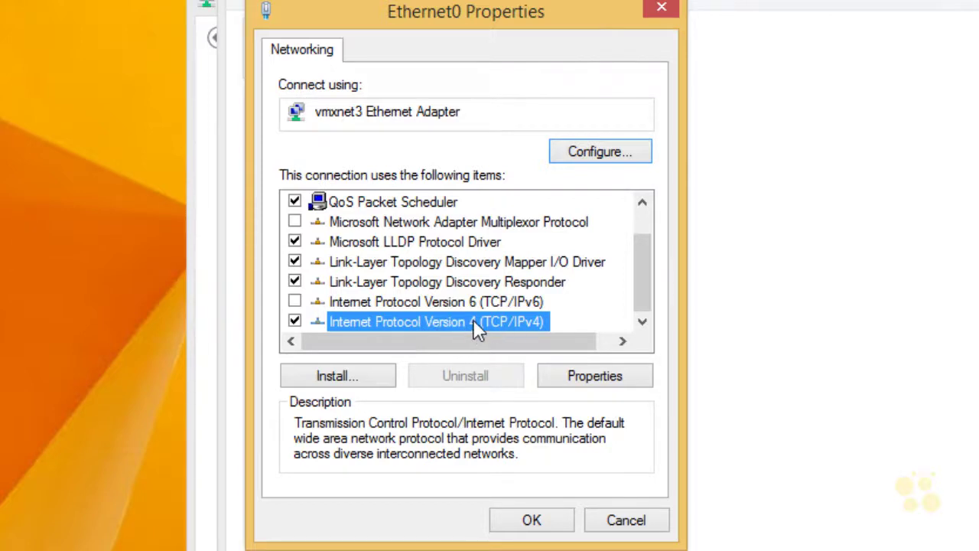
pyautogui.click(595, 378)
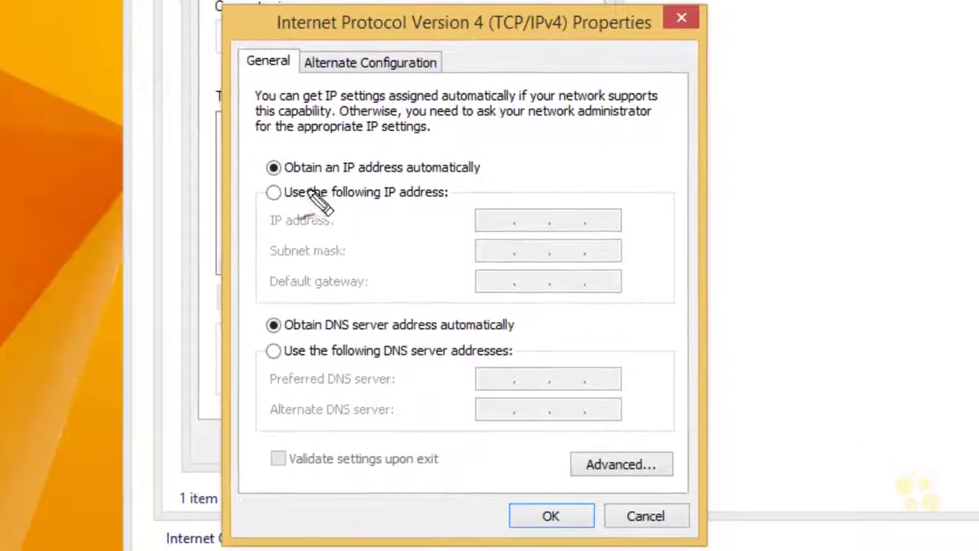
pyautogui.moveTo(294, 182)
pyautogui.mouseDown()
pyautogui.moveTo(443, 188)
pyautogui.moveTo(481, 160)
pyautogui.moveTo(313, 145)
pyautogui.moveTo(254, 174)
pyautogui.mouseUp()
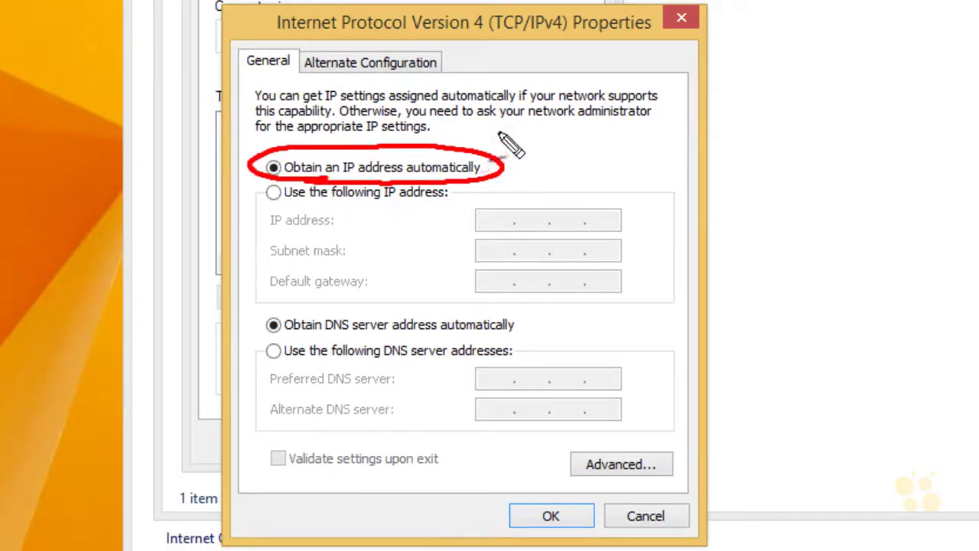
pyautogui.moveTo(476, 144); pyautogui.dragTo(502, 129)
pyautogui.moveTo(493, 162)
pyautogui.mouseDown()
pyautogui.moveTo(514, 153)
pyautogui.moveTo(522, 168)
pyautogui.moveTo(596, 143)
pyautogui.moveTo(612, 164)
pyautogui.mouseUp()
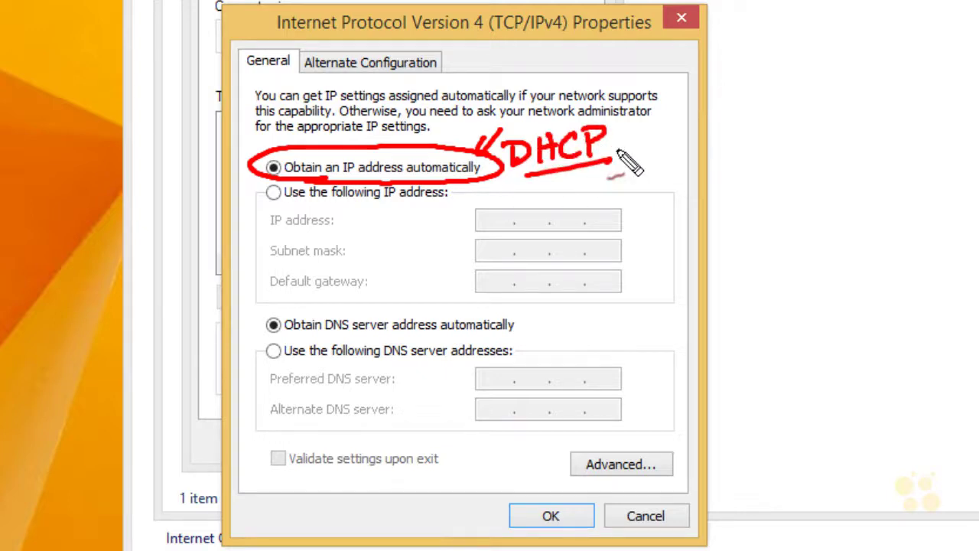
pyautogui.moveTo(649, 295)
pyautogui.mouseDown()
pyautogui.moveTo(628, 356)
pyautogui.moveTo(609, 330)
pyautogui.mouseUp()
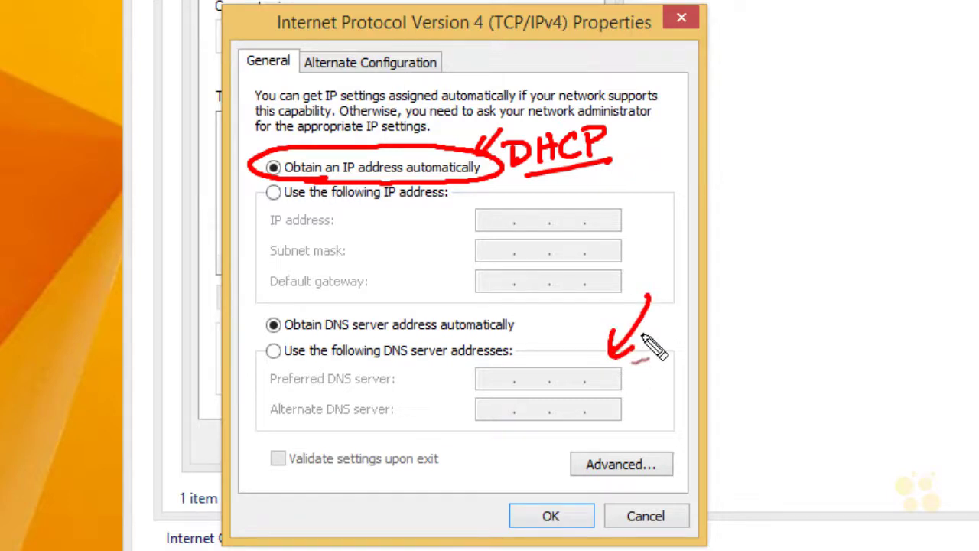
pyautogui.moveTo(628, 205)
pyautogui.mouseDown()
pyautogui.moveTo(448, 236)
pyautogui.moveTo(570, 269)
pyautogui.moveTo(583, 203)
pyautogui.mouseUp()
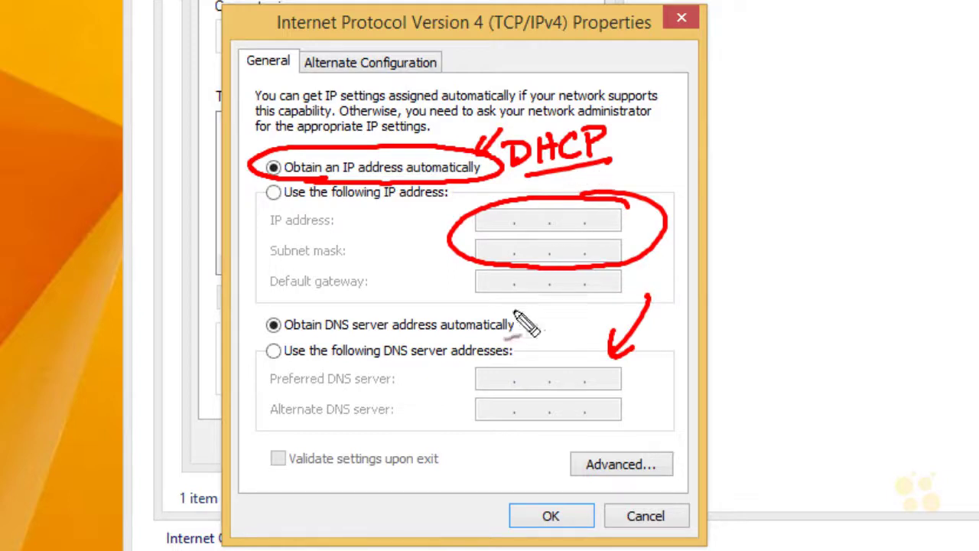
pyautogui.moveTo(517, 314)
pyautogui.mouseDown()
pyautogui.moveTo(656, 290)
pyautogui.moveTo(465, 301)
pyautogui.moveTo(600, 306)
pyautogui.mouseUp()
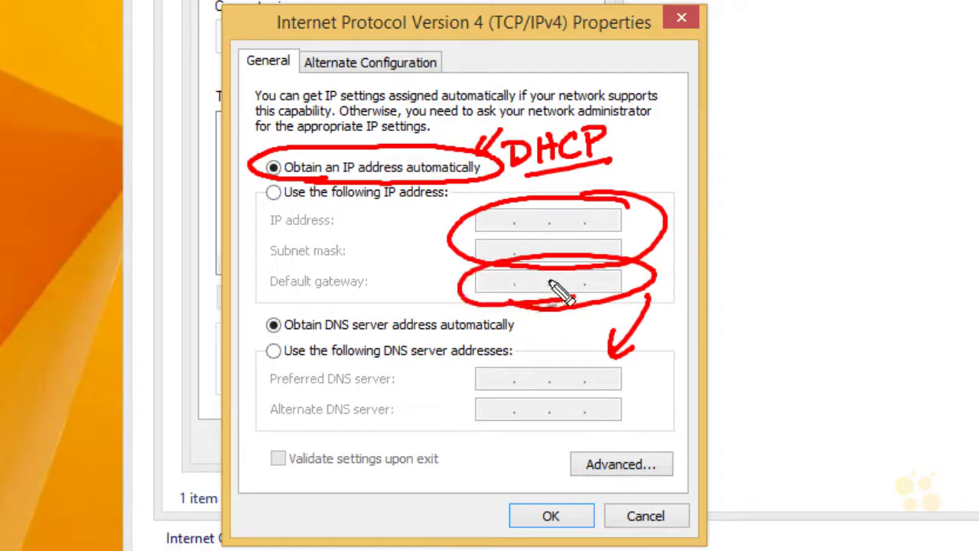
pyautogui.moveTo(568, 364)
pyautogui.mouseDown()
pyautogui.moveTo(454, 375)
pyautogui.moveTo(617, 391)
pyautogui.moveTo(520, 372)
pyautogui.mouseUp()
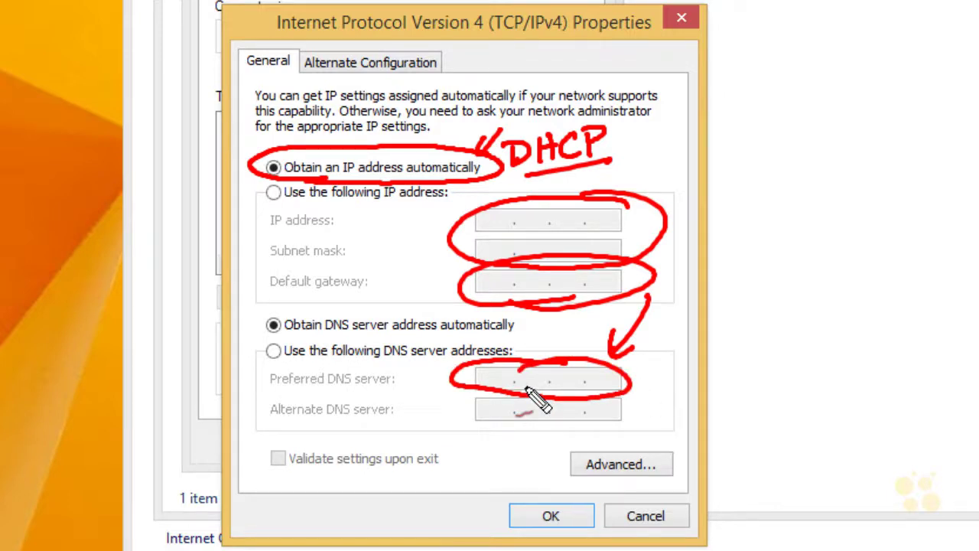
pyautogui.press('Escape')
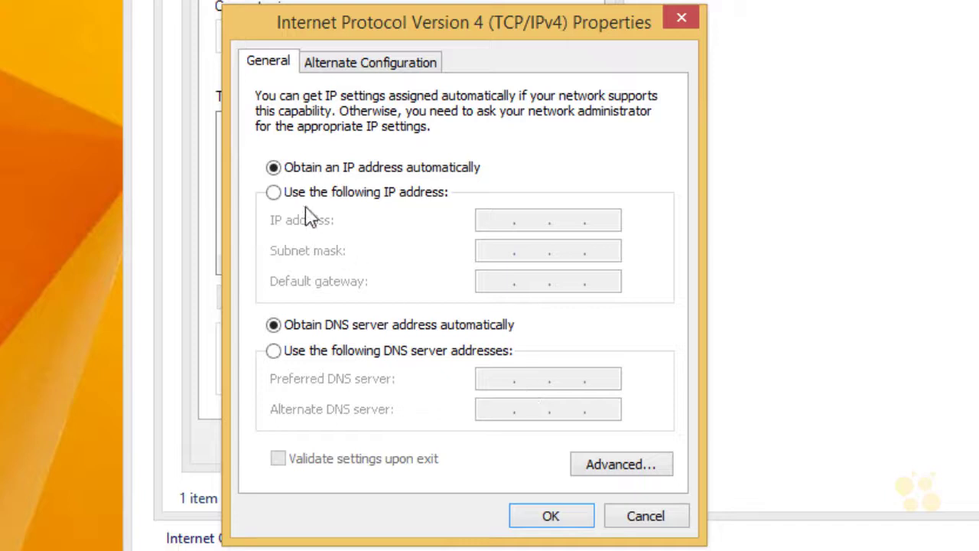
# Step: Switch IPv4 to manual DNS and manual IP addressing, with IP address 10.1.0.105 and subnet mask 255.255.0.0
pyautogui.click(273, 350)
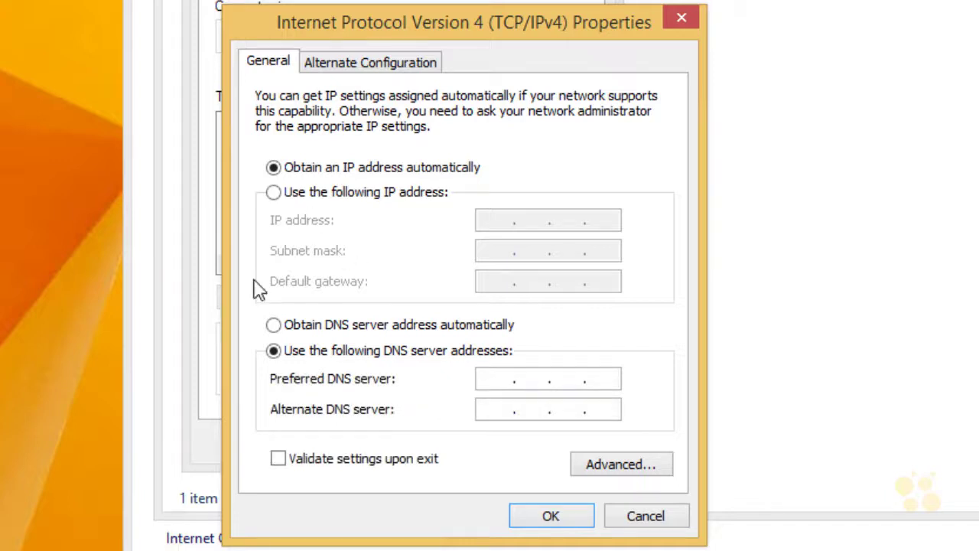
pyautogui.click(273, 192)
pyautogui.click(483, 221)
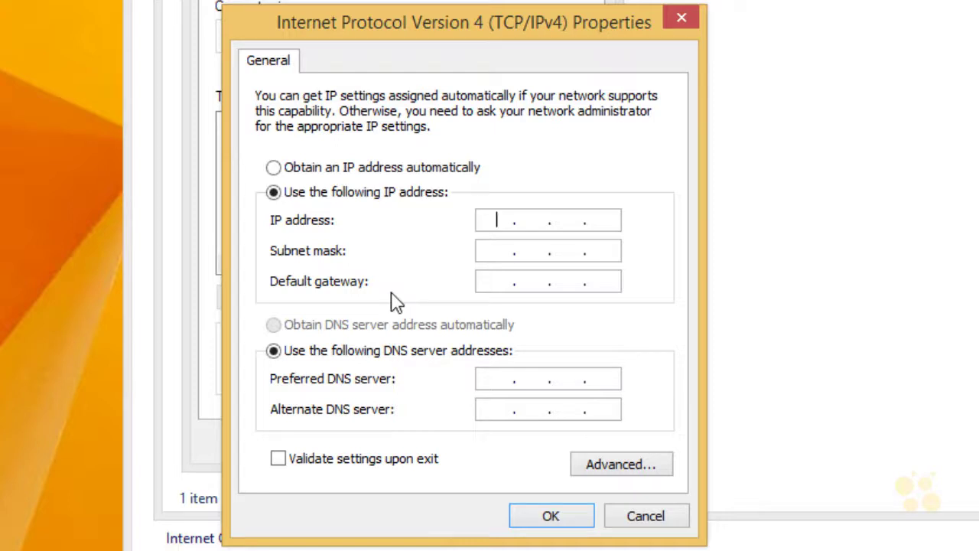
pyautogui.write('10.1.0.105')
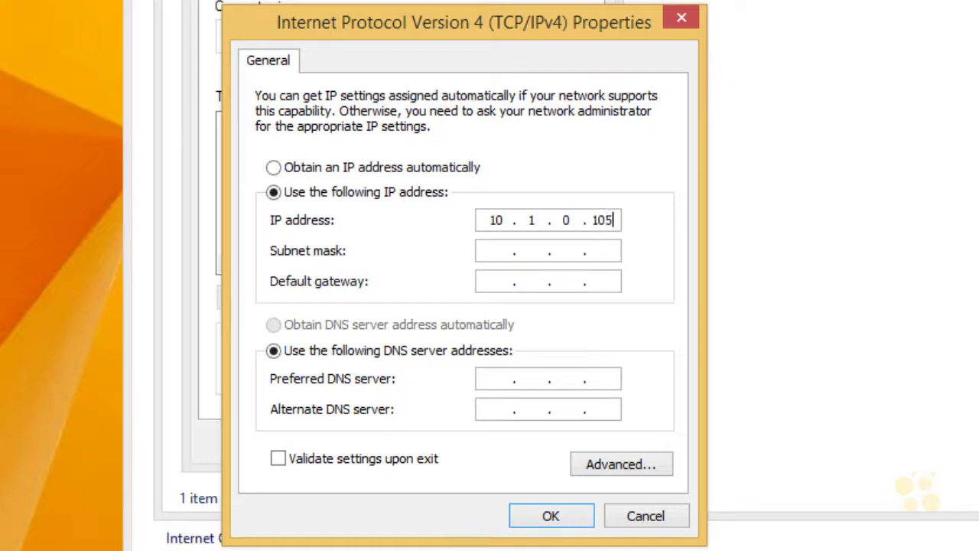
pyautogui.press('Tab')
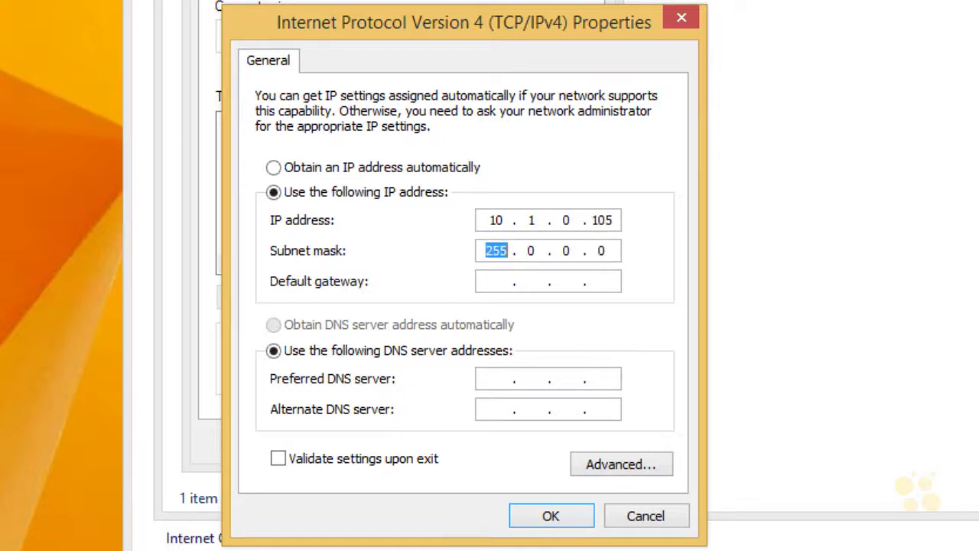
pyautogui.write('25525500')
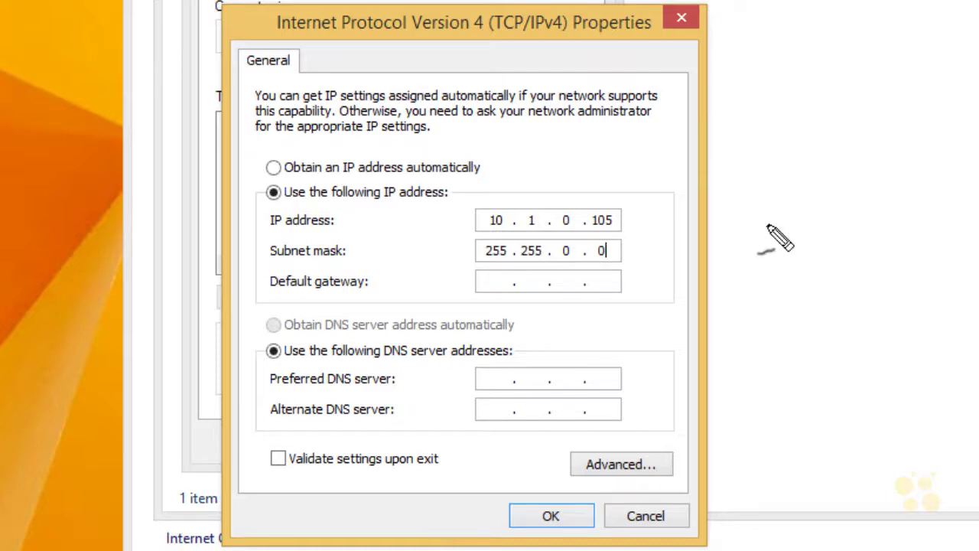
pyautogui.moveTo(553, 187); pyautogui.dragTo(553, 272)
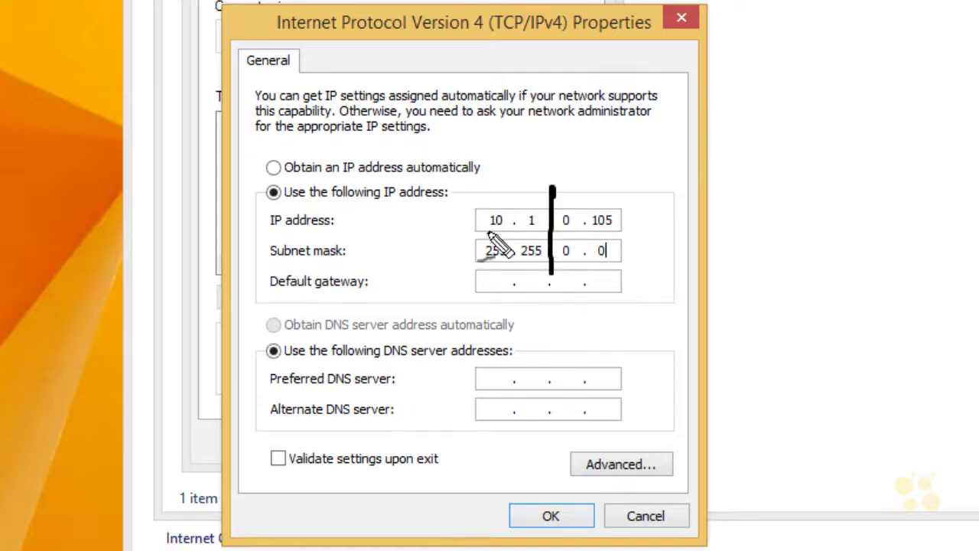
pyautogui.moveTo(450, 220)
pyautogui.mouseDown()
pyautogui.moveTo(479, 220)
pyautogui.moveTo(468, 228)
pyautogui.mouseUp()
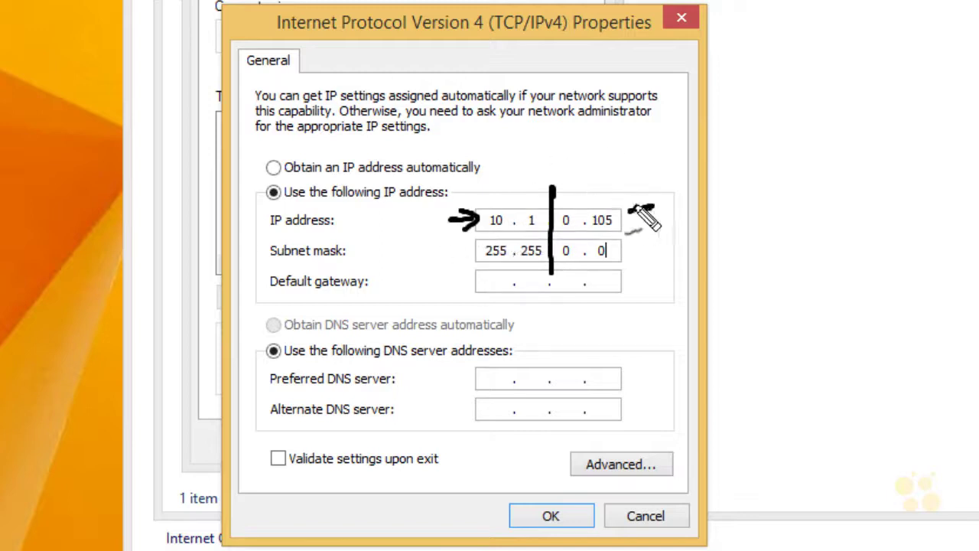
pyautogui.moveTo(630, 208); pyautogui.dragTo(654, 207)
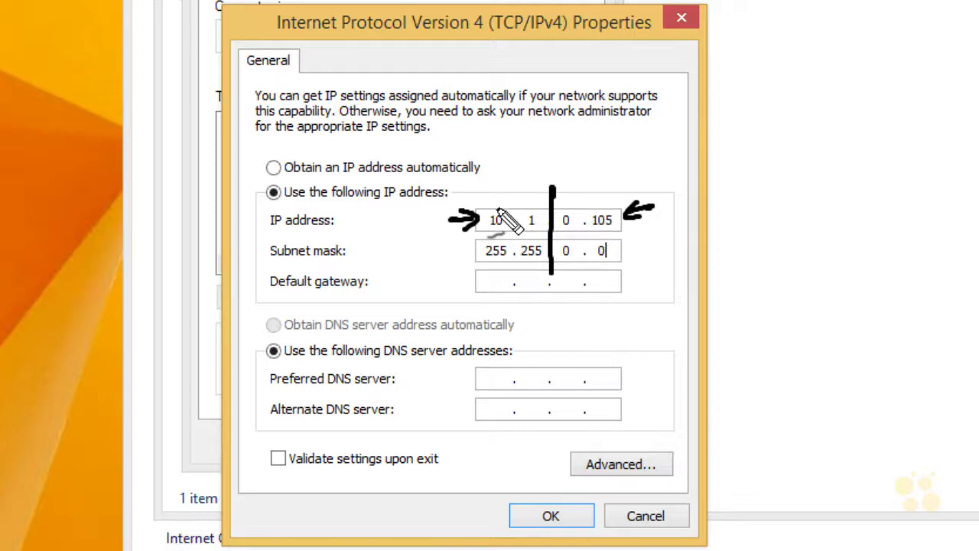
pyautogui.moveTo(487, 173)
pyautogui.mouseDown()
pyautogui.moveTo(488, 188)
pyautogui.moveTo(503, 172)
pyautogui.moveTo(528, 180)
pyautogui.mouseUp()
pyautogui.click(519, 184)
pyautogui.moveTo(584, 168)
pyautogui.mouseDown()
pyautogui.moveTo(579, 182)
pyautogui.moveTo(645, 186)
pyautogui.moveTo(671, 159)
pyautogui.mouseUp()
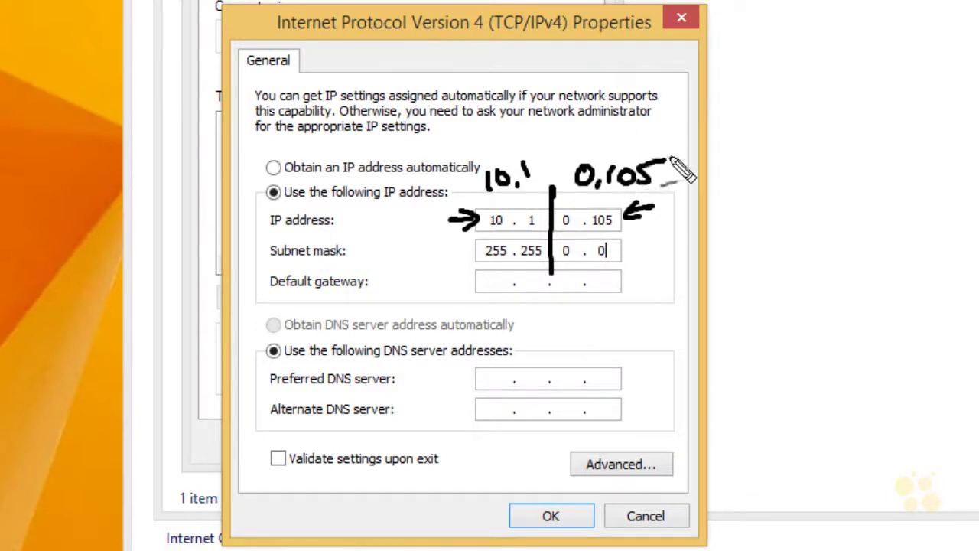
pyautogui.press('Escape')
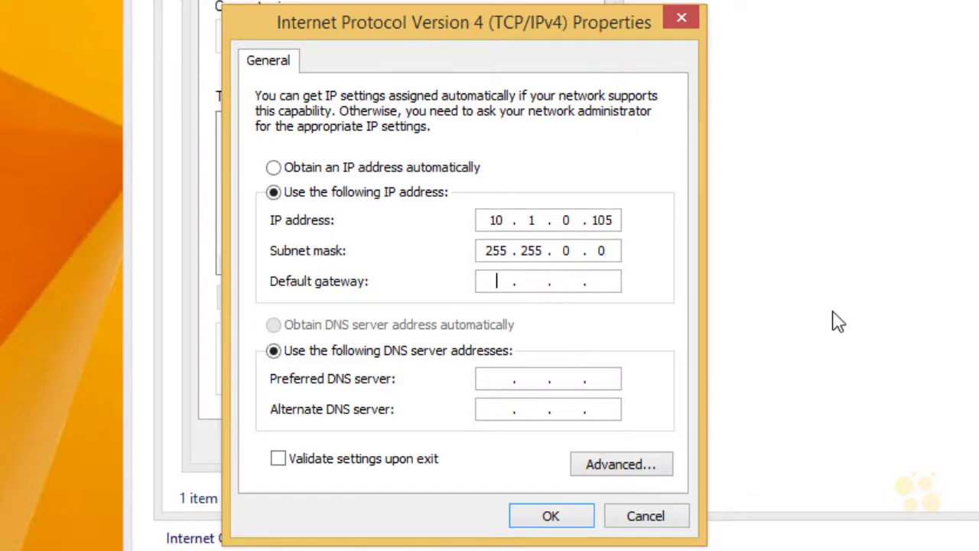
# Step: Set the default gateway to 10.1.0.1 and the preferred DNS server to 8.8.8.8, and save the Ethernet0 properties
pyautogui.write('10.1.0.1')
pyautogui.press('Tab')
pyautogui.press('Tab')
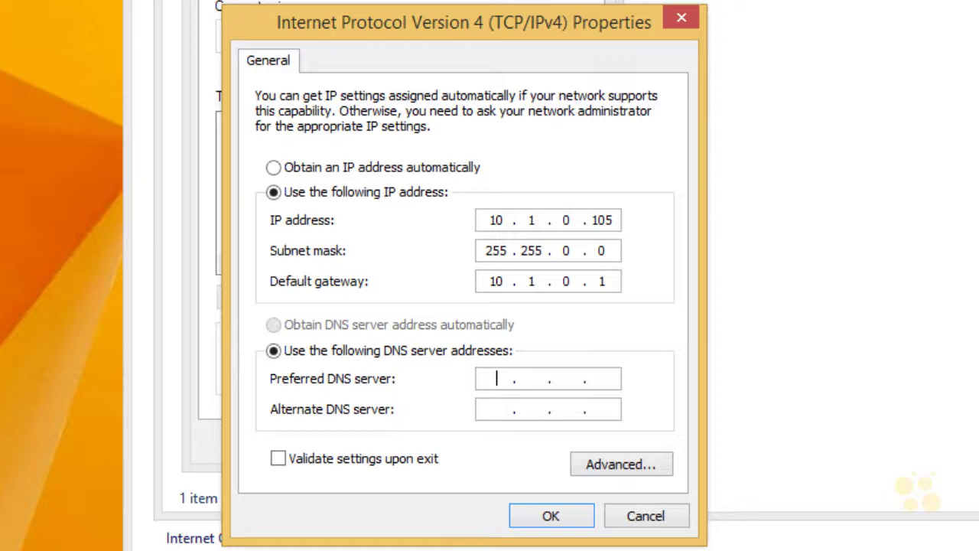
pyautogui.write('8.8.8.8')
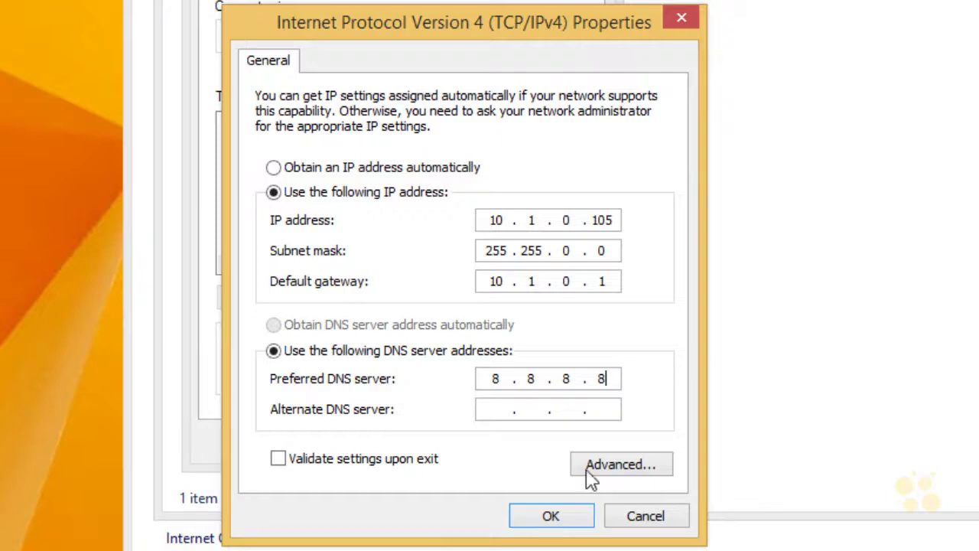
pyautogui.click(556, 522)
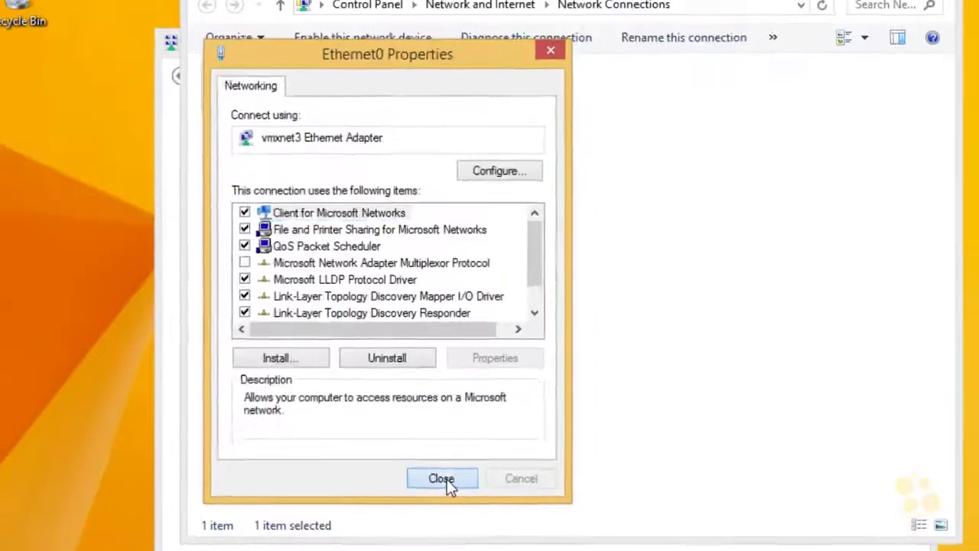
pyautogui.click(443, 479)
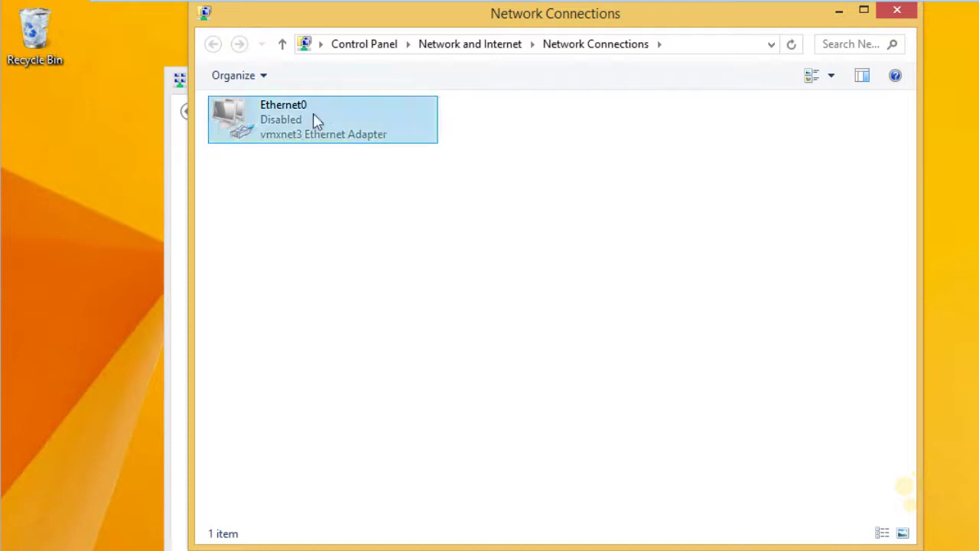
# Step: Enable the Ethernet0 network adapter
pyautogui.rightClick(284, 133)
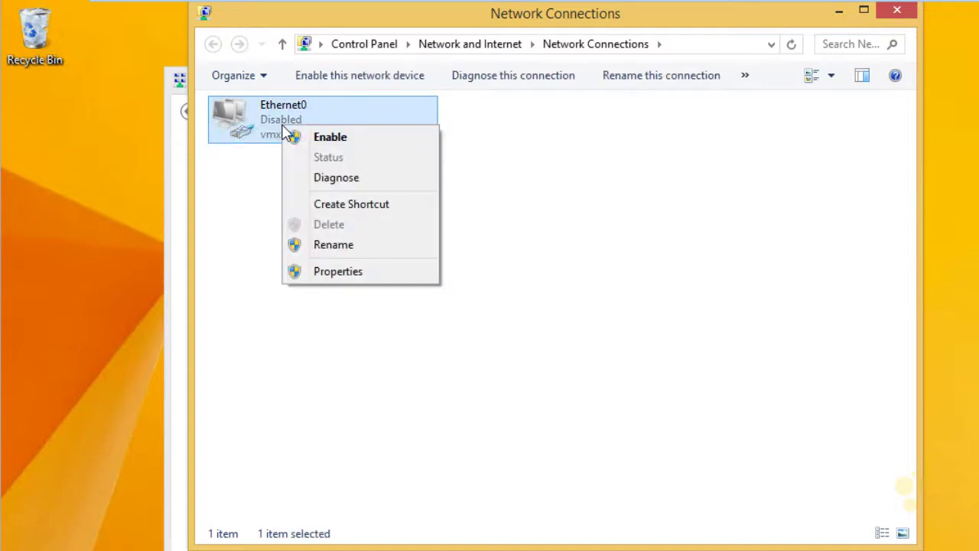
pyautogui.click(373, 147)
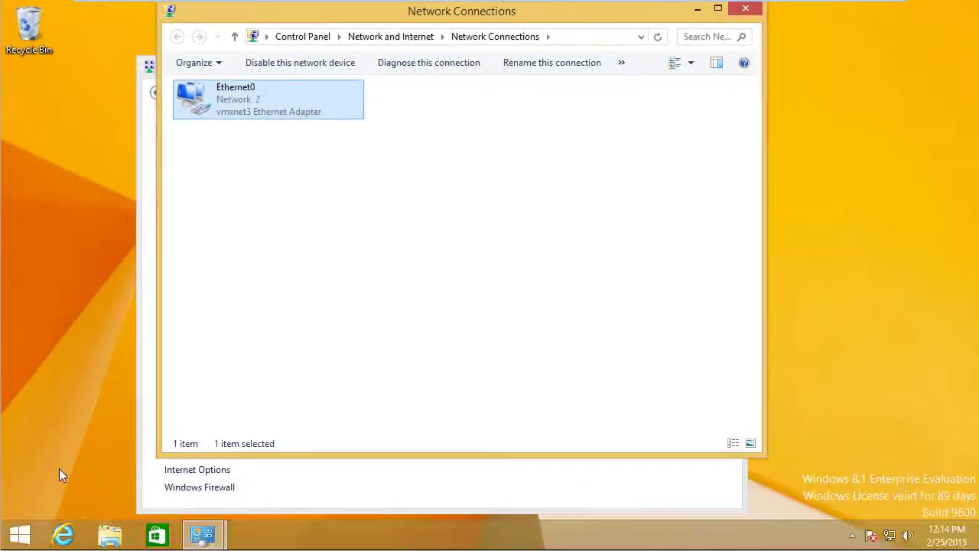
pyautogui.click(22, 537)
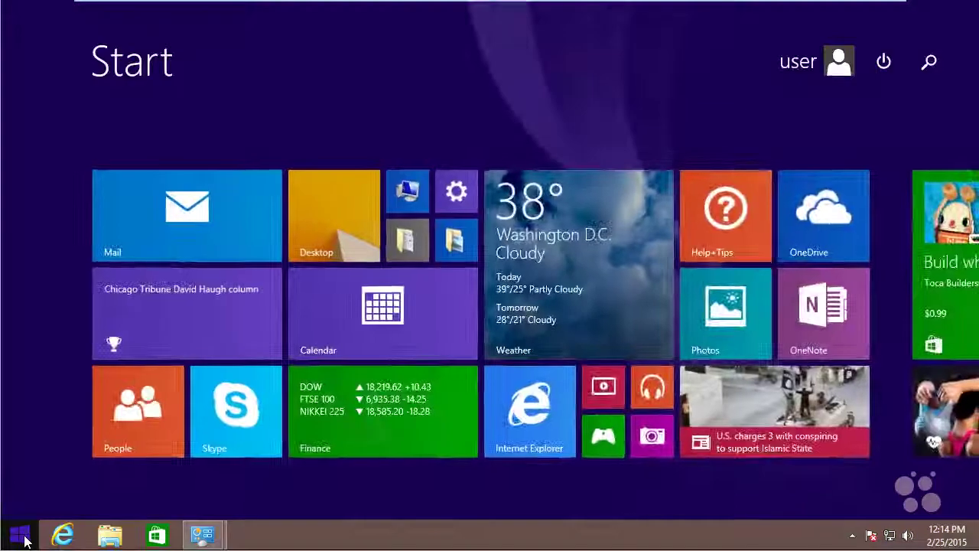
pyautogui.write('cmd')
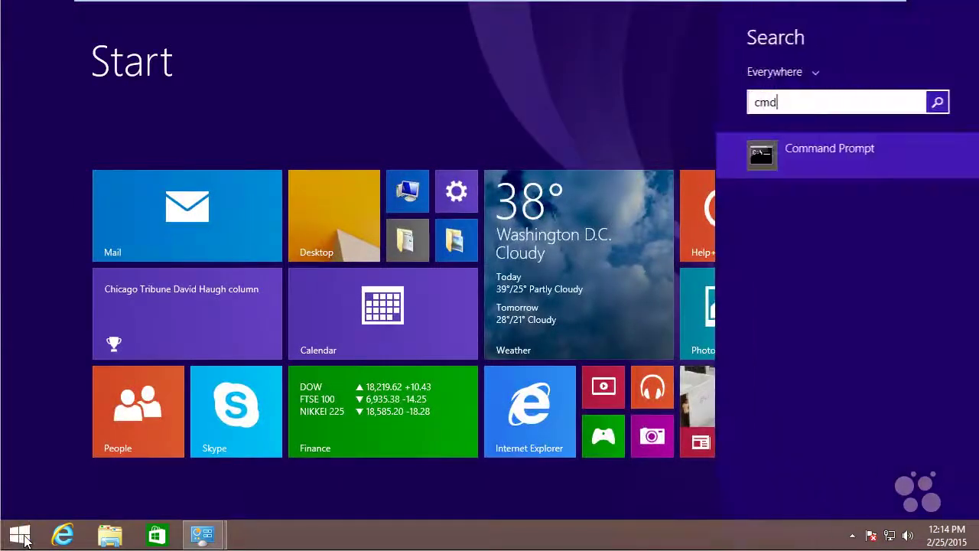
pyautogui.press('Return')
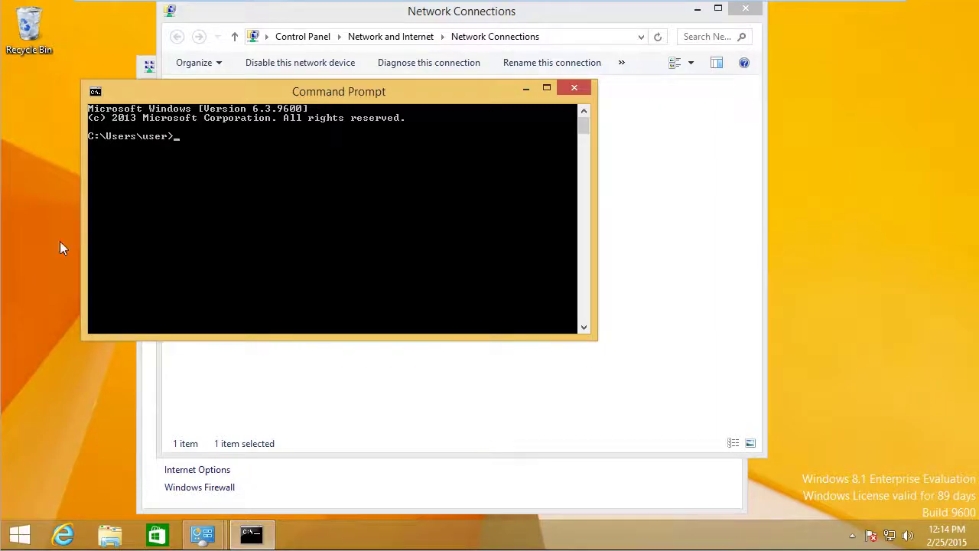
pyautogui.write('ping')
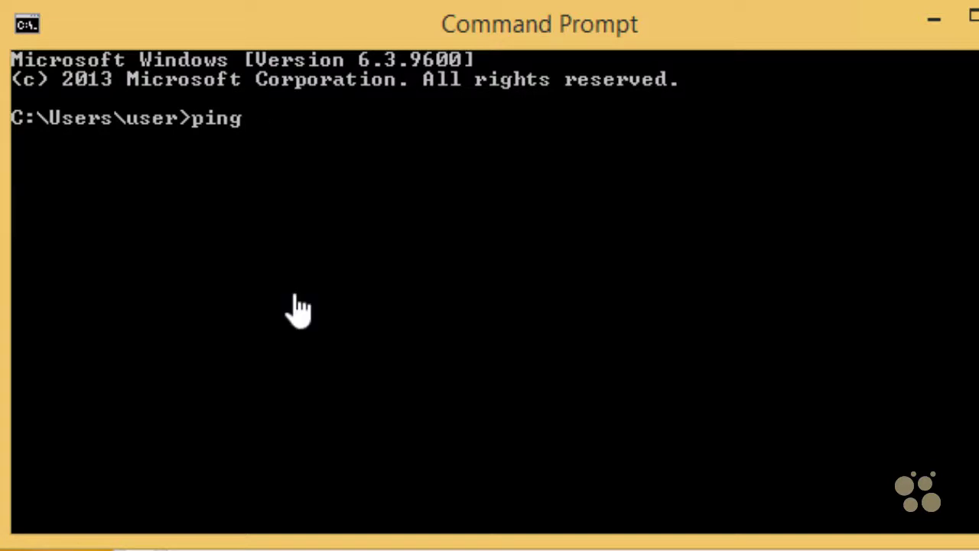
pyautogui.write('www.google.com')
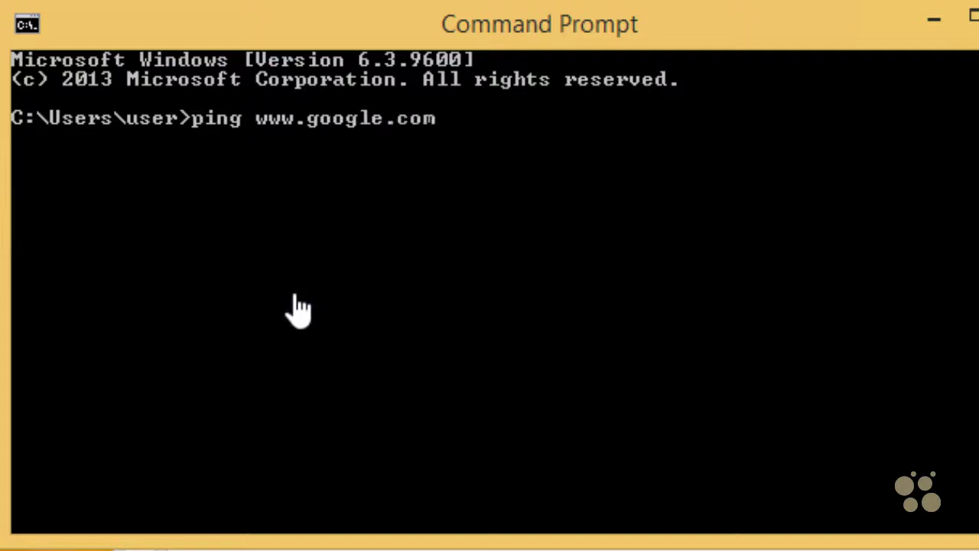
pyautogui.press('Return')
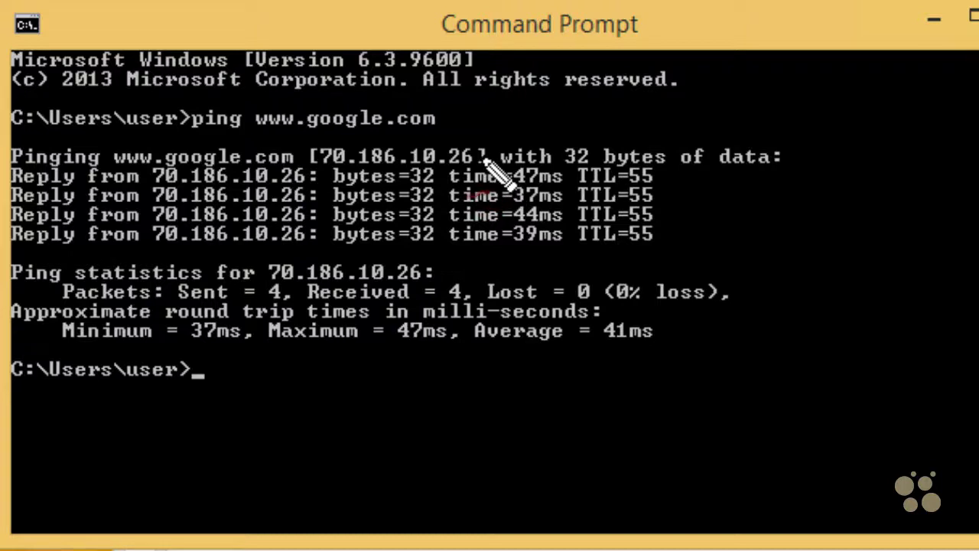
pyautogui.moveTo(255, 131); pyautogui.dragTo(411, 136)
pyautogui.moveTo(537, 110)
pyautogui.mouseDown()
pyautogui.moveTo(463, 153)
pyautogui.moveTo(489, 147)
pyautogui.mouseUp()
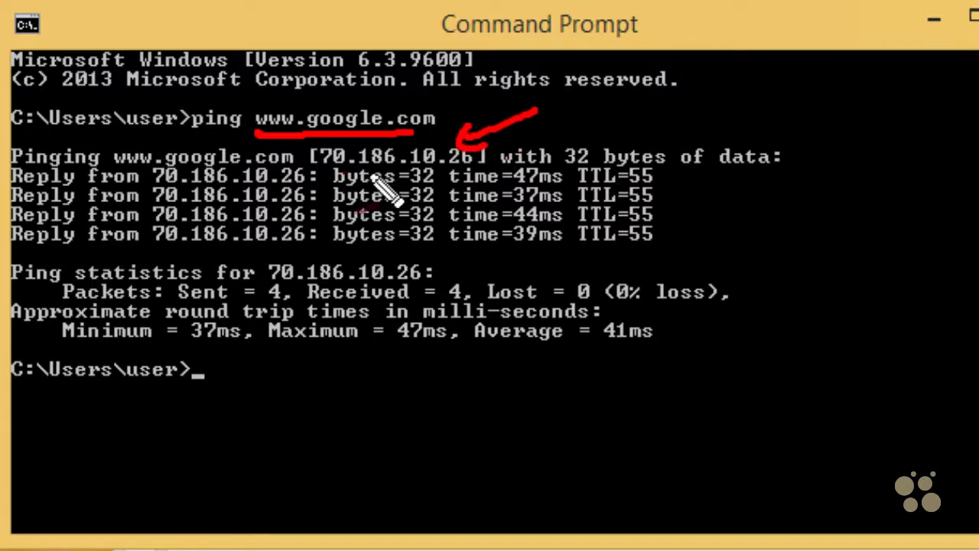
pyautogui.moveTo(582, 101); pyautogui.dragTo(583, 138)
pyautogui.moveTo(583, 100); pyautogui.dragTo(585, 138)
pyautogui.moveTo(631, 139); pyautogui.dragTo(660, 100)
pyautogui.moveTo(698, 103); pyautogui.dragTo(671, 136)
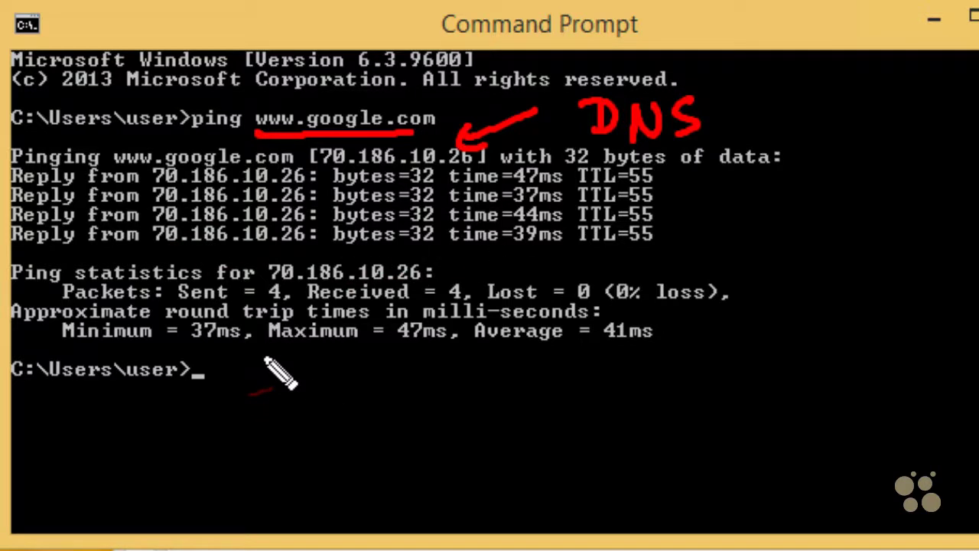
pyautogui.moveTo(322, 459); pyautogui.dragTo(377, 430)
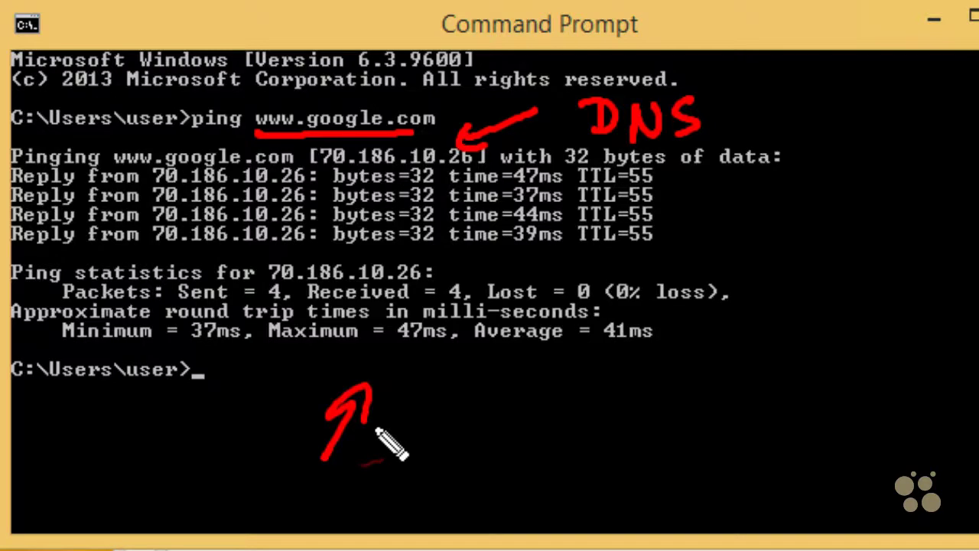
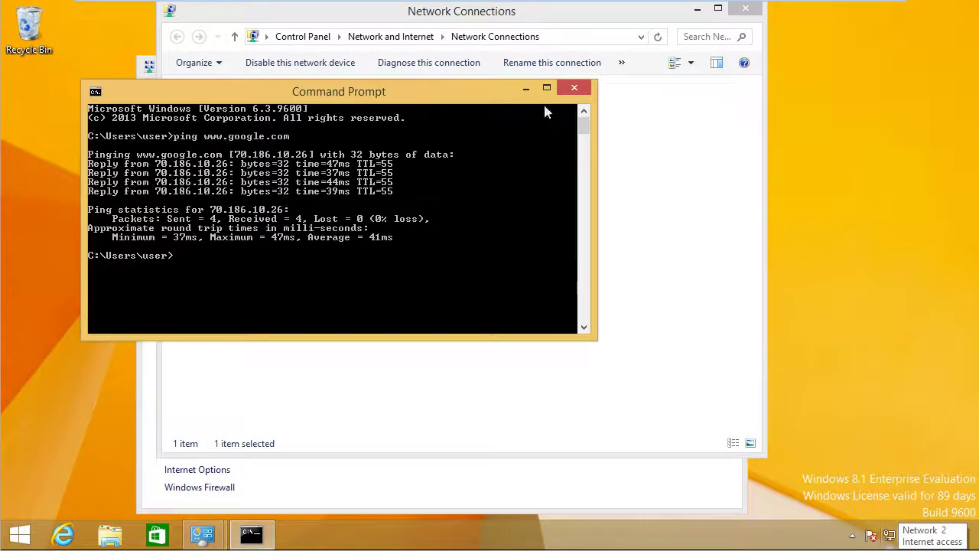
# Step: Minimize Command Prompt and open the Internet Protocol Version 4 (TCP/IPv4) settings of the Ethernet0 adapter
pyautogui.click(526, 88)
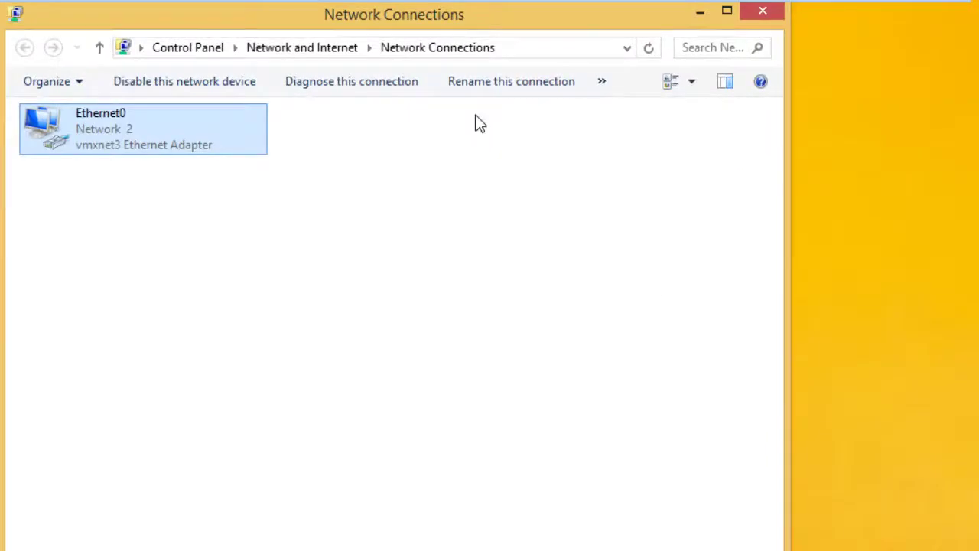
pyautogui.rightClick(104, 127)
pyautogui.click(229, 316)
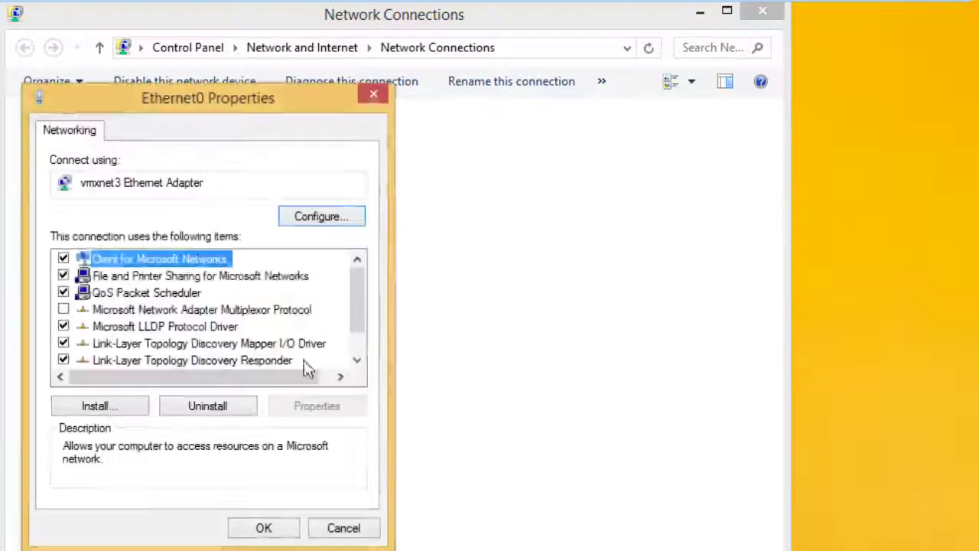
pyautogui.click(357, 360)
pyautogui.click(357, 360)
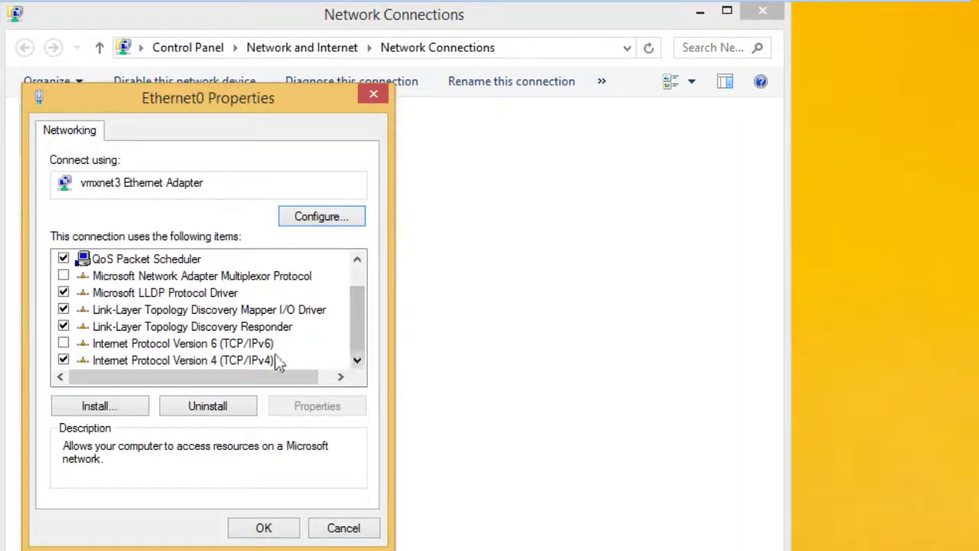
pyautogui.click(237, 360)
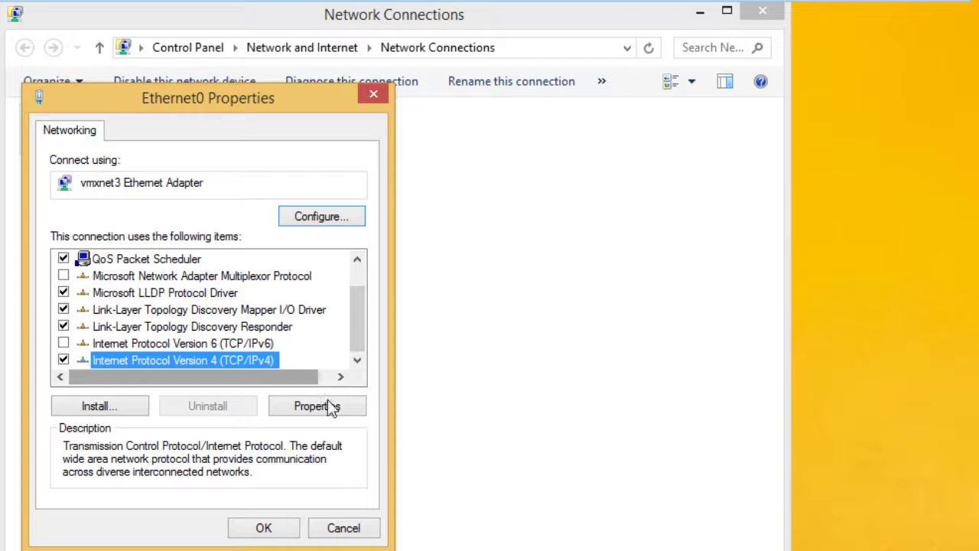
pyautogui.click(302, 406)
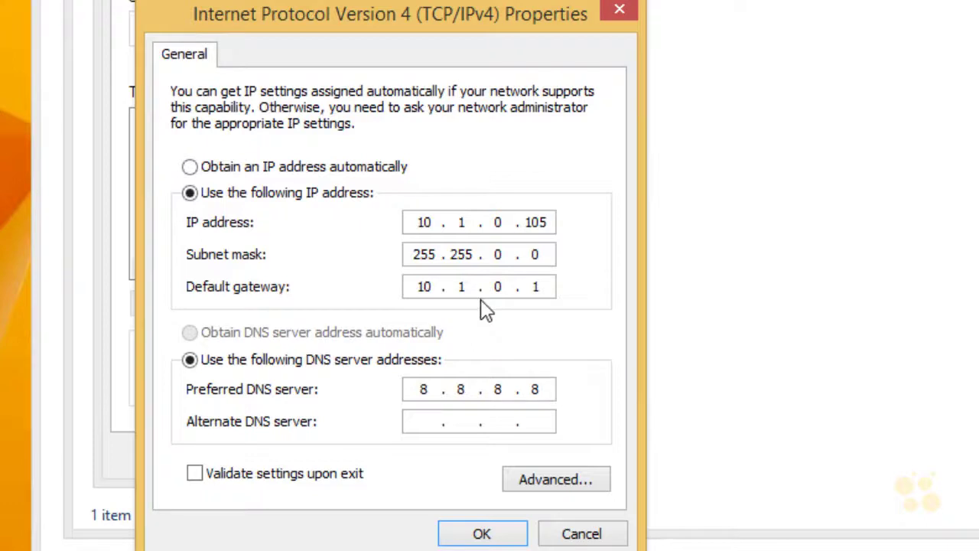
# Step: Set IPv4 on Ethernet0 to obtain both the IP address and the DNS server address automatically, and save the adapter properties
pyautogui.click(192, 170)
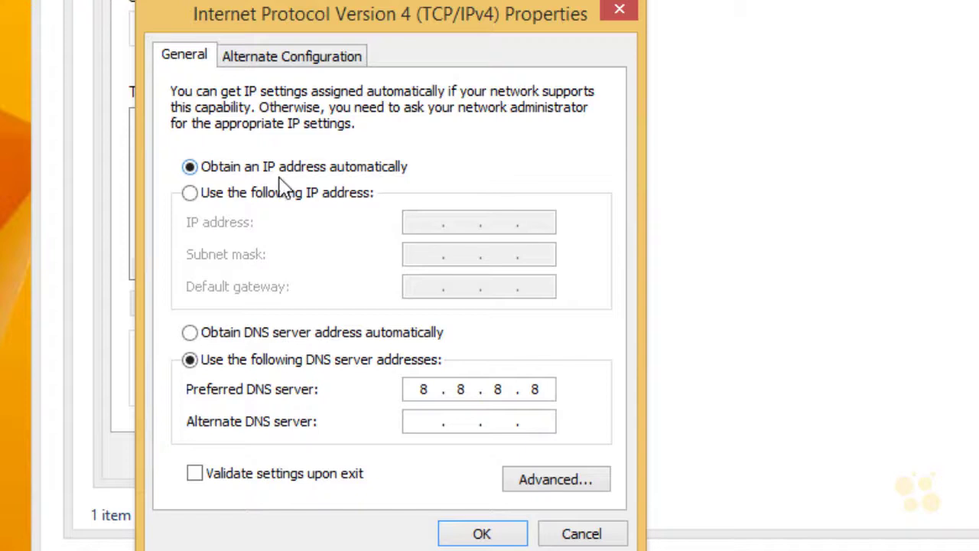
pyautogui.click(189, 333)
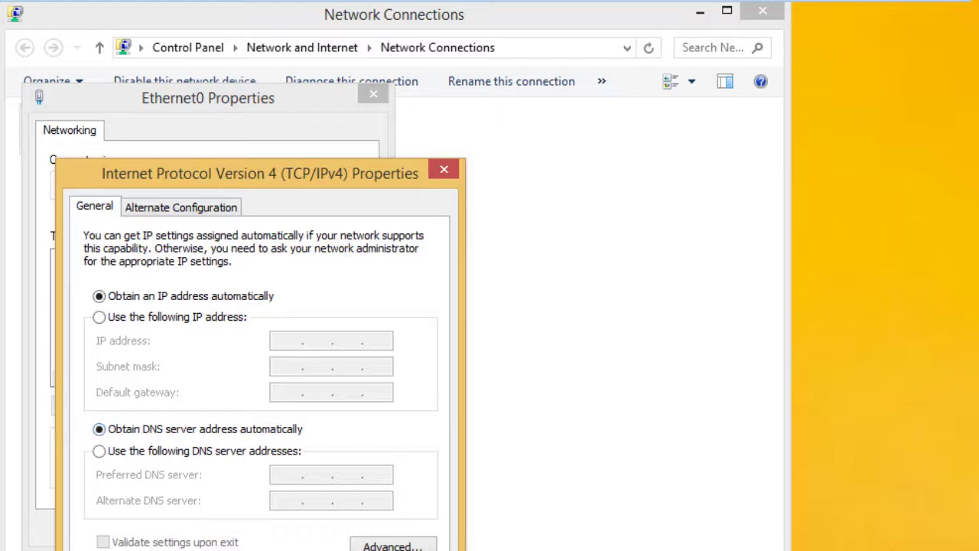
pyautogui.press('Return')
pyautogui.click(278, 528)
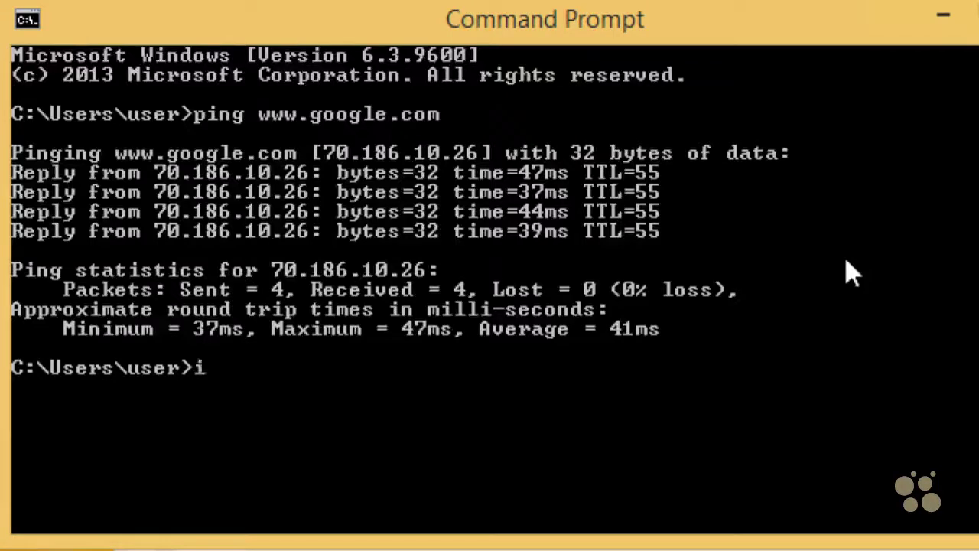
# Step: Run ipconfig in Command Prompt to check the adapter's IP configuration
pyautogui.write('config')
pyautogui.press('Return')
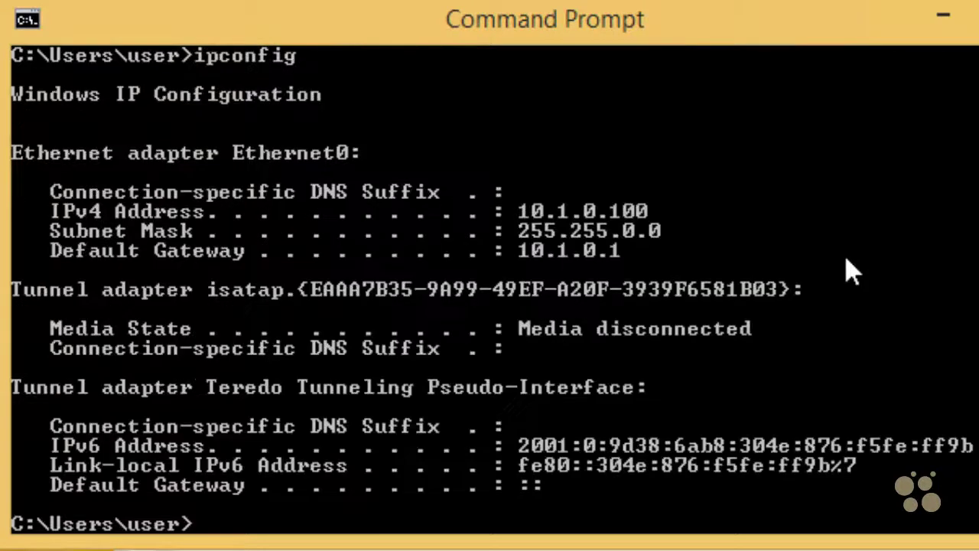
pyautogui.moveTo(252, 74); pyautogui.dragTo(275, 62)
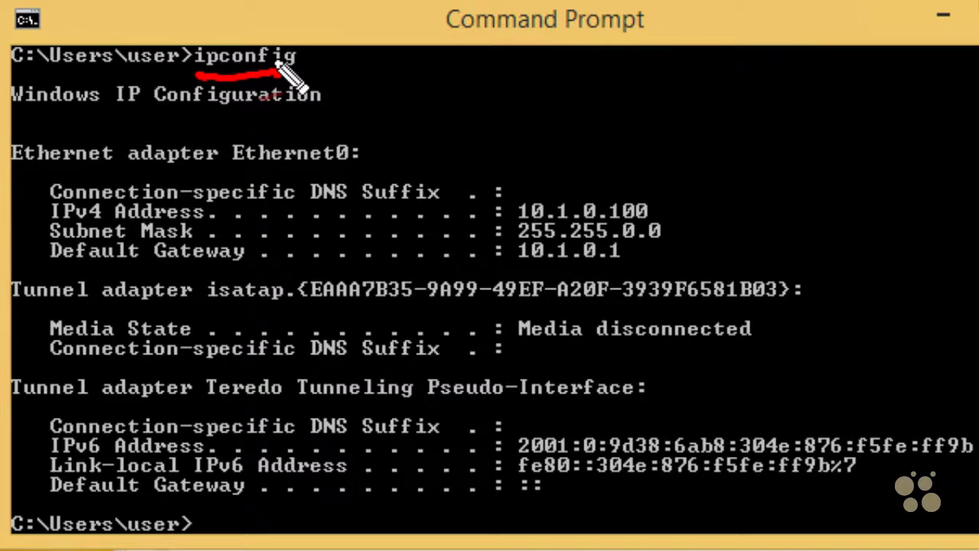
pyautogui.moveTo(717, 172)
pyautogui.mouseDown()
pyautogui.moveTo(687, 204)
pyautogui.moveTo(705, 206)
pyautogui.mouseUp()
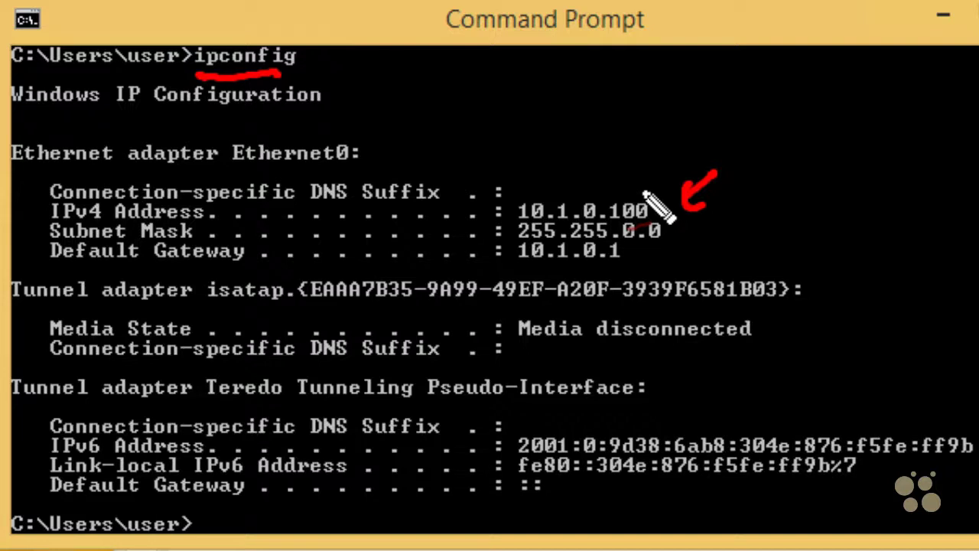
pyautogui.moveTo(670, 267)
pyautogui.mouseDown()
pyautogui.moveTo(627, 260)
pyautogui.moveTo(647, 282)
pyautogui.mouseUp()
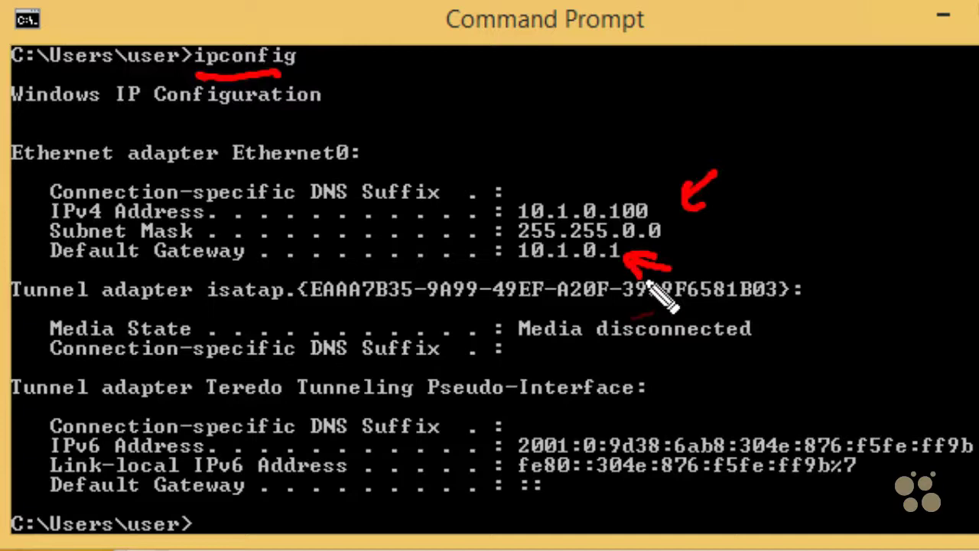
pyautogui.press('Escape')
# Step: Run ipconfig /all to list the full IP configuration, including the DHCP lease and server details
pyautogui.press('Up')
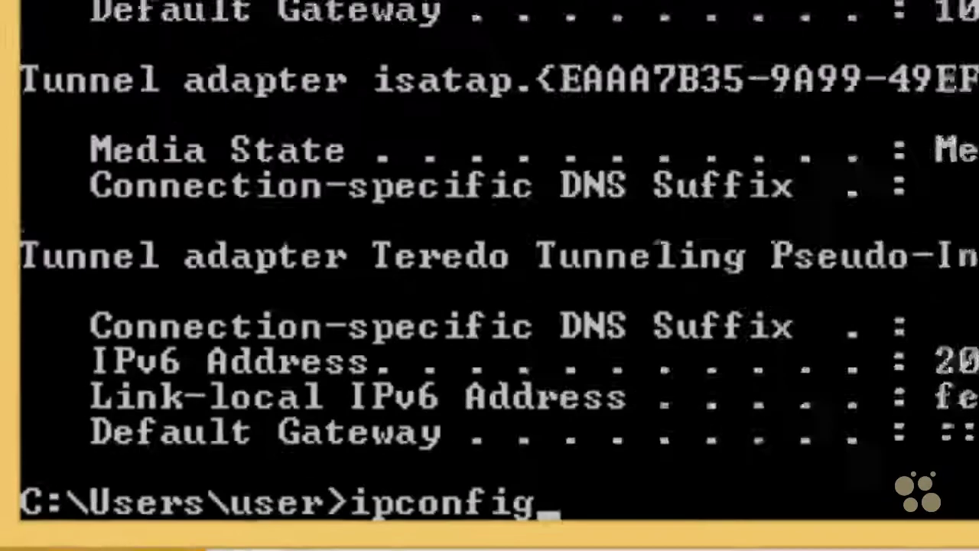
pyautogui.write('/all')
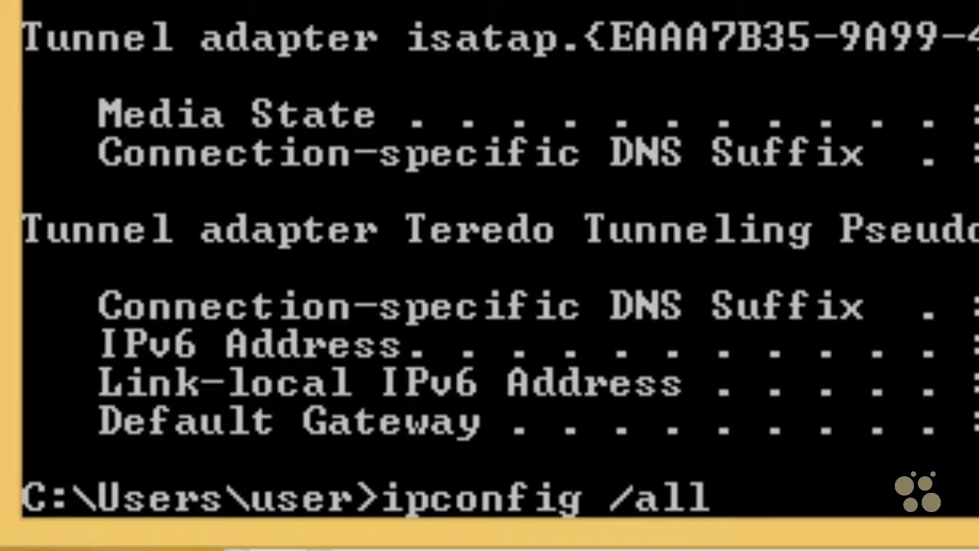
pyautogui.press('Return')
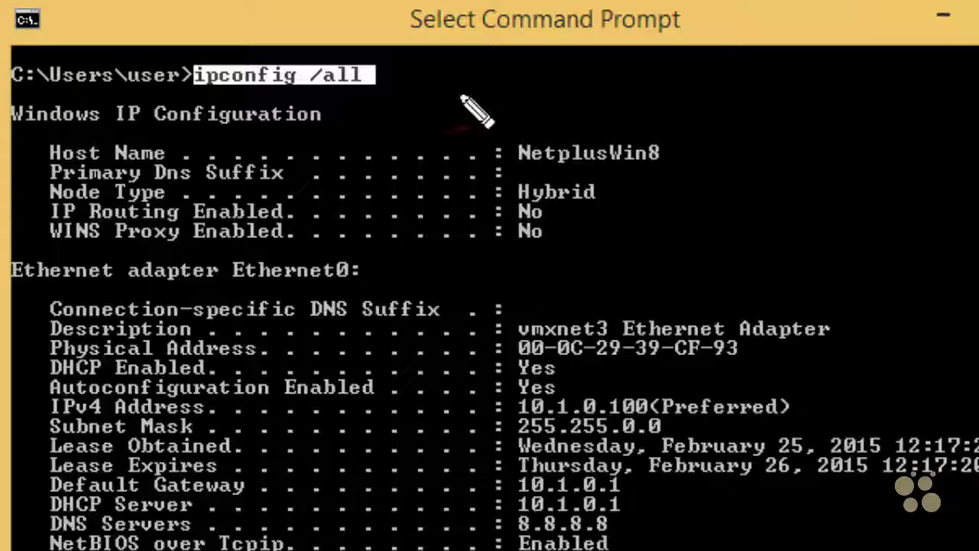
pyautogui.moveTo(469, 114)
pyautogui.mouseDown()
pyautogui.moveTo(401, 92)
pyautogui.moveTo(388, 112)
pyautogui.mouseUp()
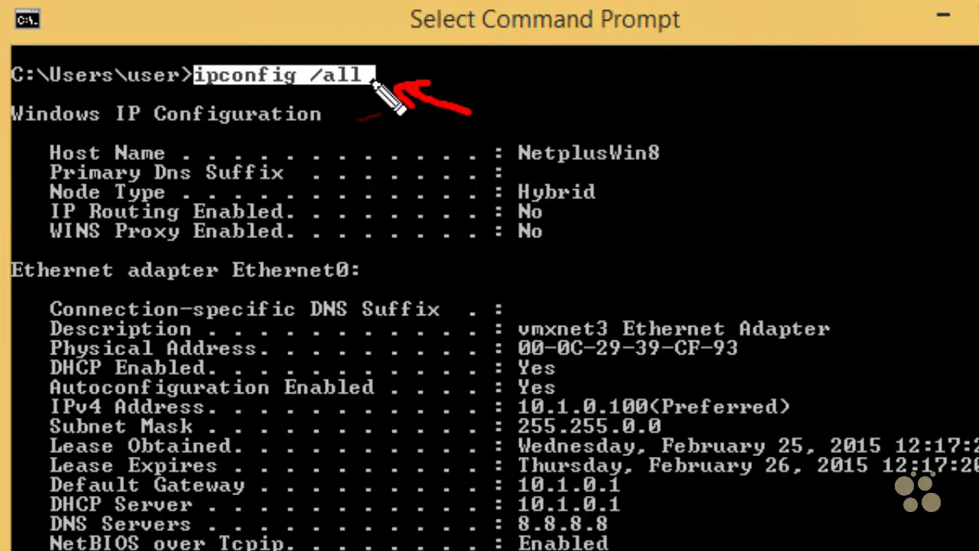
pyautogui.moveTo(816, 392)
pyautogui.mouseDown()
pyautogui.moveTo(832, 406)
pyautogui.moveTo(851, 398)
pyautogui.mouseUp()
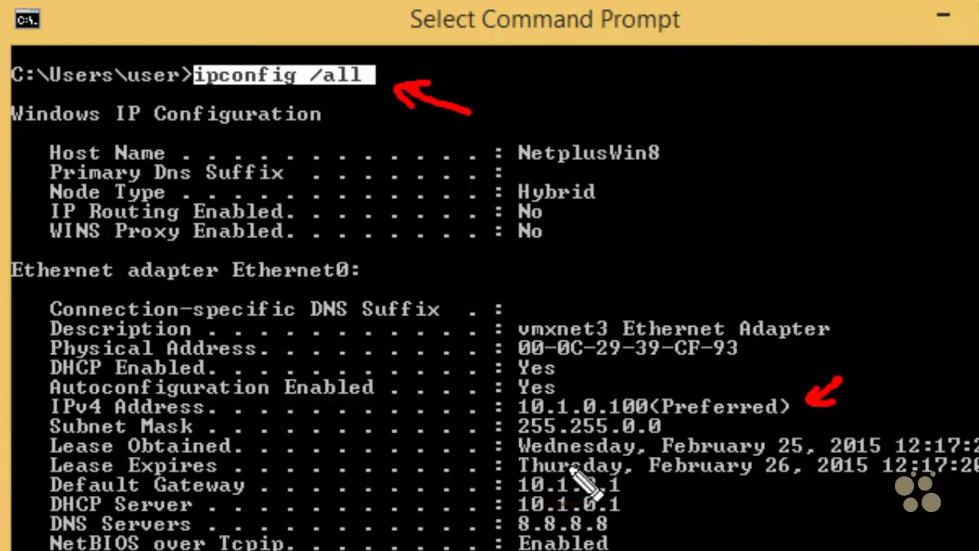
pyautogui.moveTo(458, 445)
pyautogui.mouseDown()
pyautogui.moveTo(499, 445)
pyautogui.moveTo(463, 472)
pyautogui.mouseUp()
pyautogui.moveTo(480, 435); pyautogui.dragTo(482, 456)
pyautogui.moveTo(483, 461); pyautogui.dragTo(487, 480)
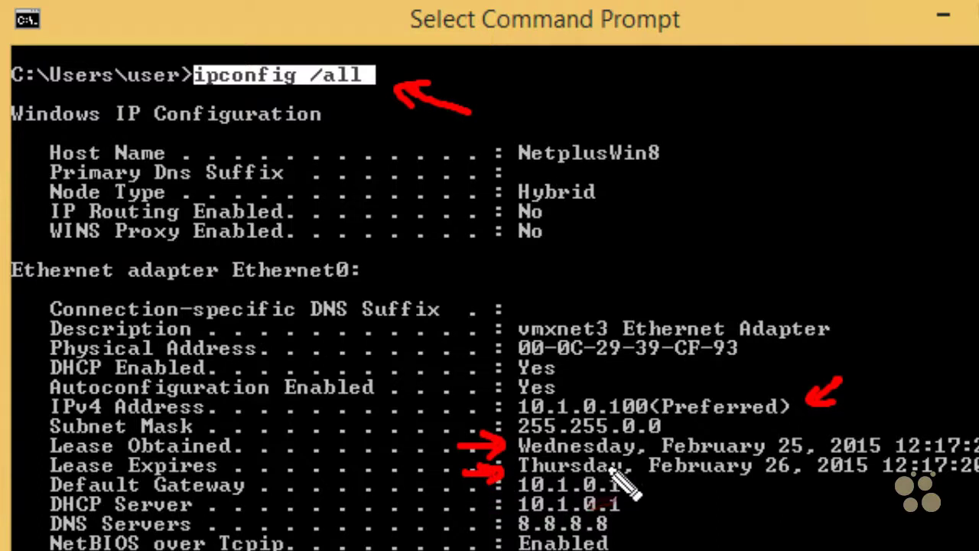
pyautogui.moveTo(663, 494)
pyautogui.mouseDown()
pyautogui.moveTo(628, 487)
pyautogui.moveTo(630, 506)
pyautogui.moveTo(655, 535)
pyautogui.mouseUp()
pyautogui.moveTo(466, 537); pyautogui.dragTo(505, 528)
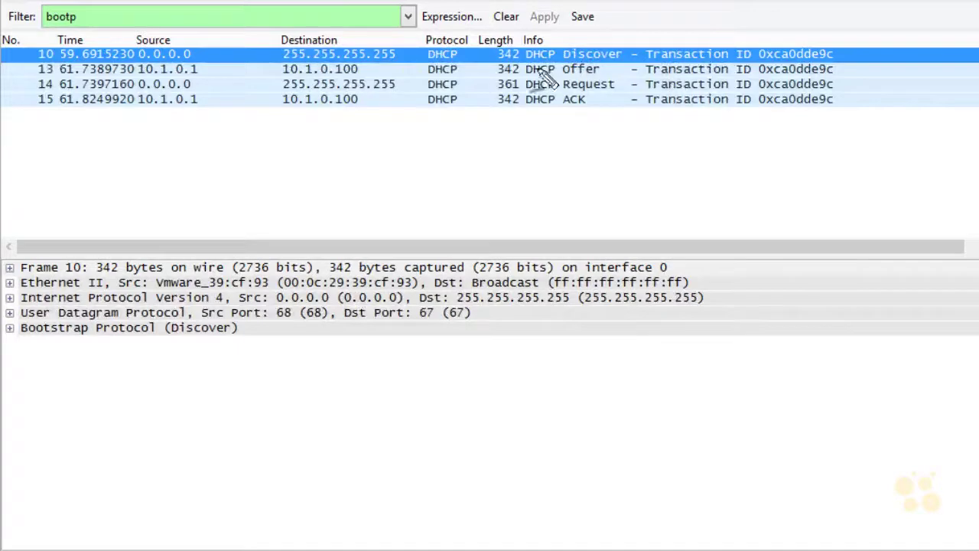
pyautogui.moveTo(61, 32); pyautogui.dragTo(57, 27)
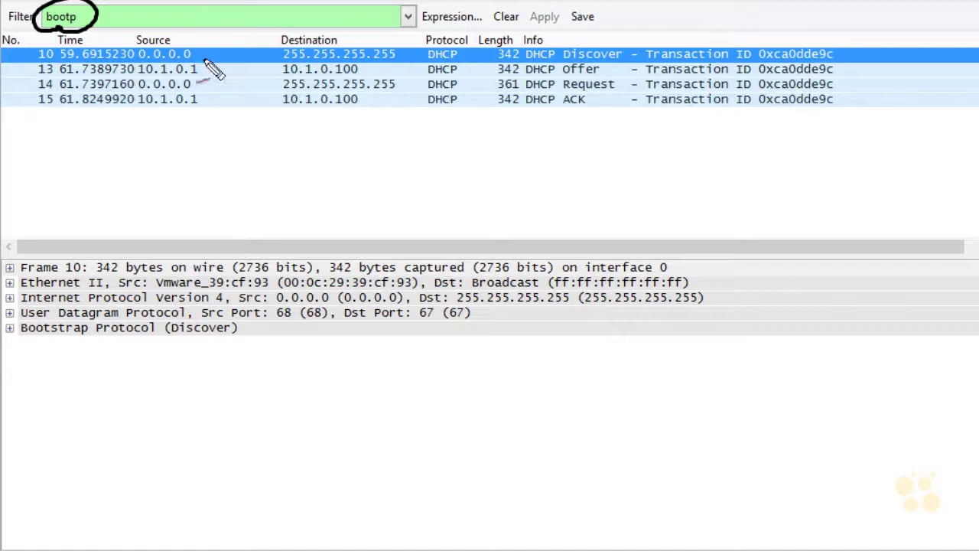
pyautogui.moveTo(562, 55); pyautogui.dragTo(550, 56)
pyautogui.moveTo(610, 34); pyautogui.dragTo(618, 32)
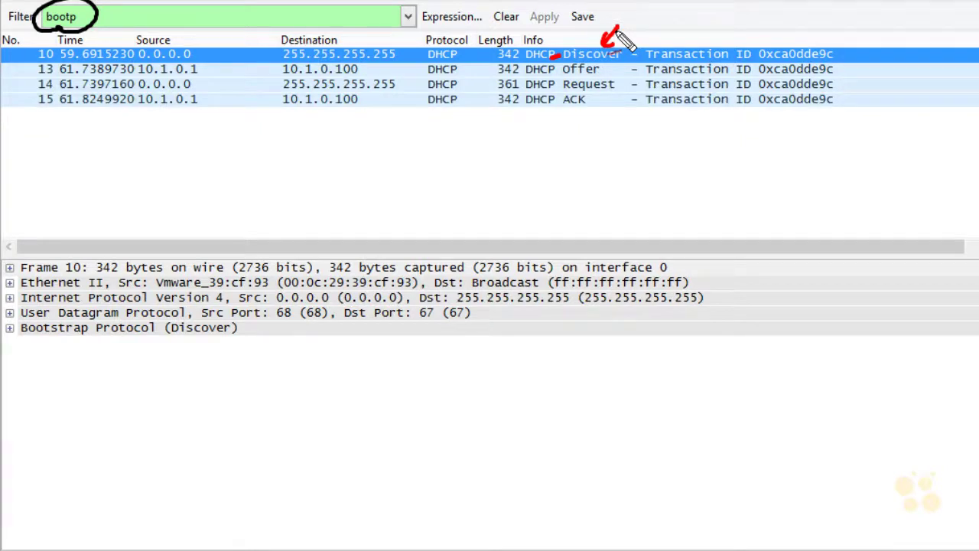
pyautogui.moveTo(626, 66)
pyautogui.mouseDown()
pyautogui.moveTo(606, 70)
pyautogui.moveTo(608, 92)
pyautogui.mouseUp()
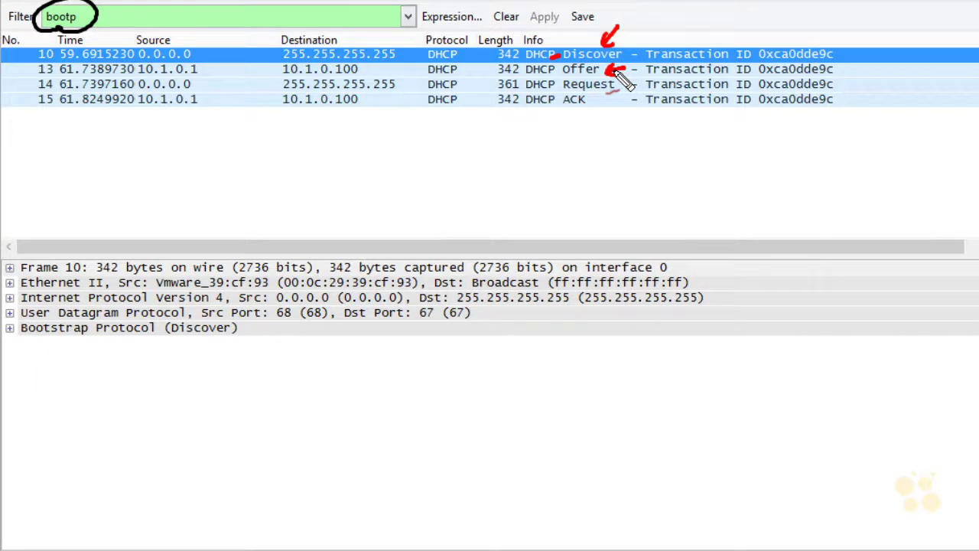
pyautogui.press('Escape')
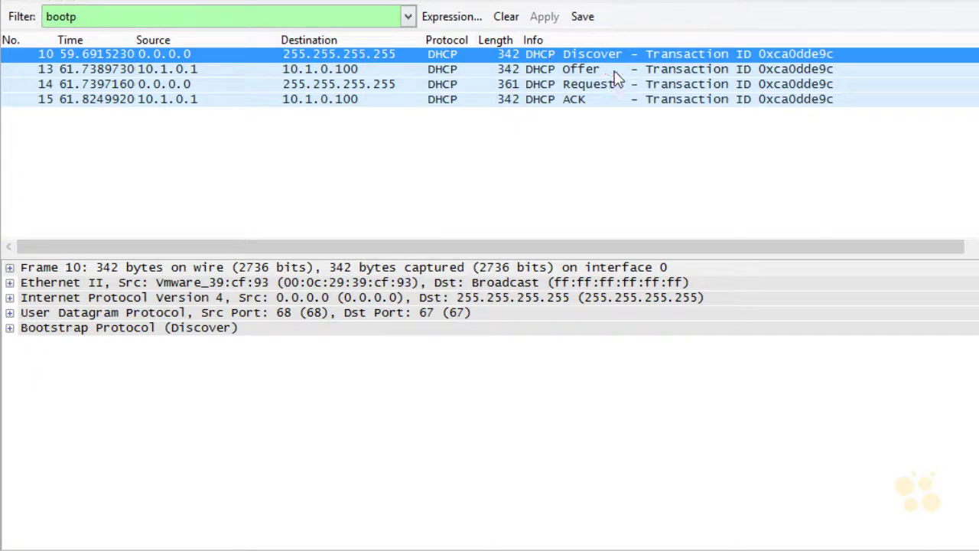
# Step: Select the DHCP Offer packet in the bootp-filtered Wireshark capture and expand its Bootstrap Protocol details
pyautogui.click(594, 73)
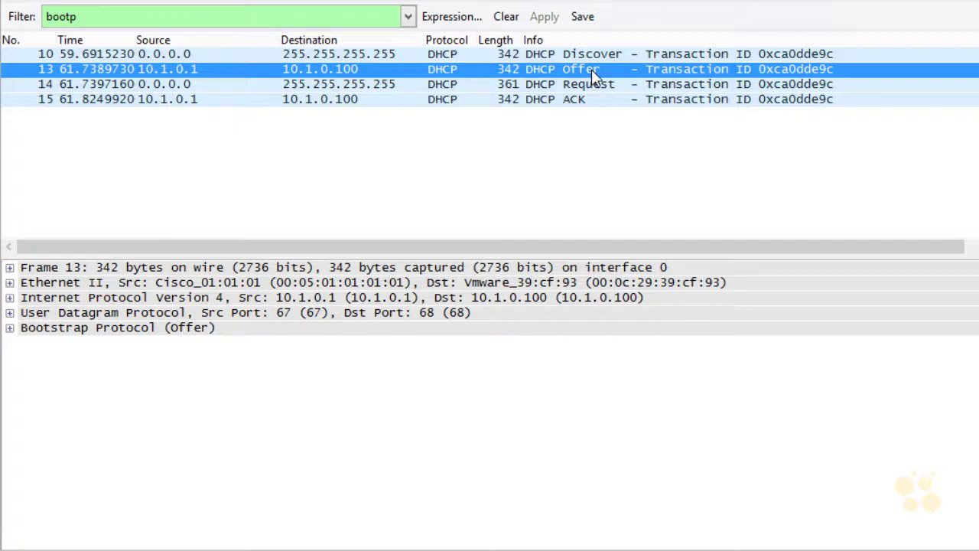
pyautogui.click(10, 329)
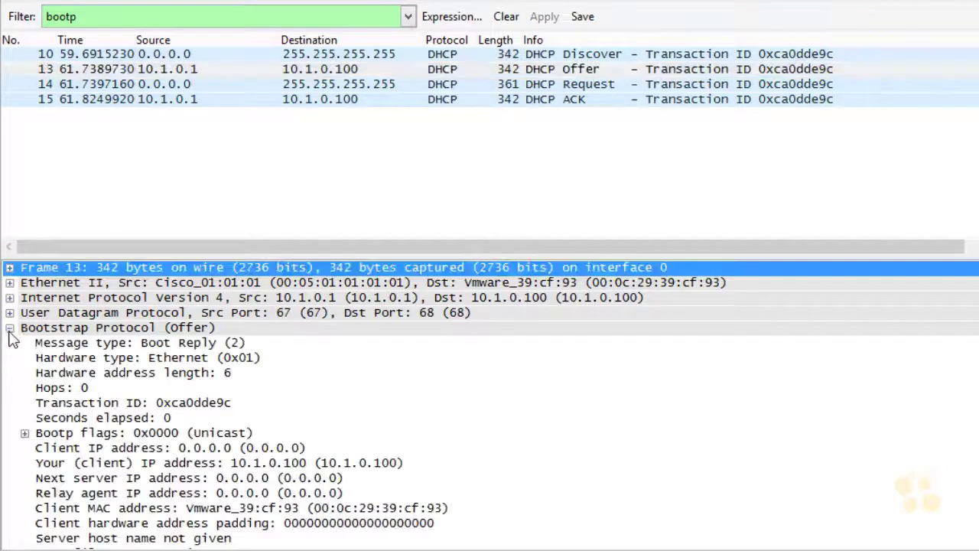
pyautogui.moveTo(583, 62); pyautogui.dragTo(565, 75)
pyautogui.moveTo(442, 444); pyautogui.dragTo(415, 463)
pyautogui.moveTo(337, 479)
pyautogui.mouseDown()
pyautogui.moveTo(394, 489)
pyautogui.moveTo(407, 460)
pyautogui.moveTo(312, 468)
pyautogui.moveTo(348, 476)
pyautogui.mouseUp()
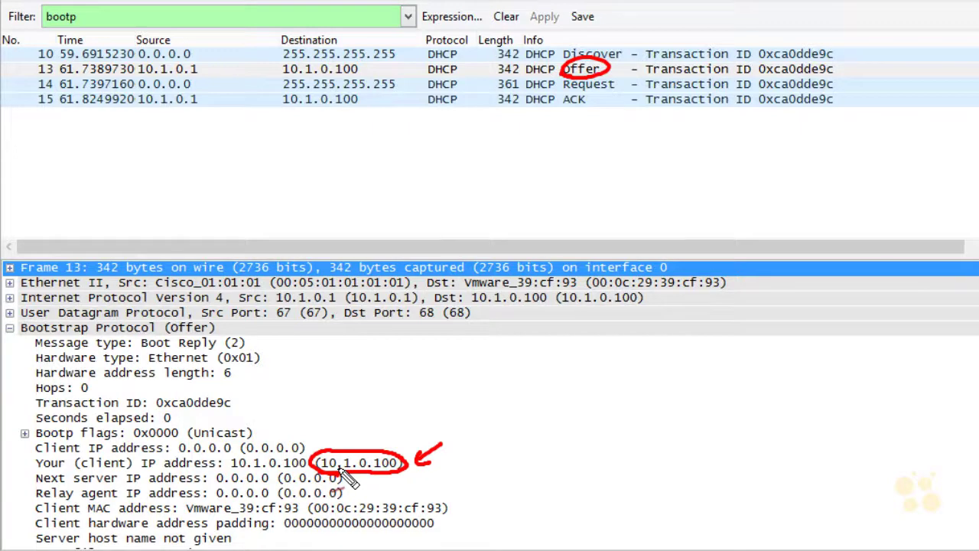
pyautogui.moveTo(622, 107); pyautogui.dragTo(605, 88)
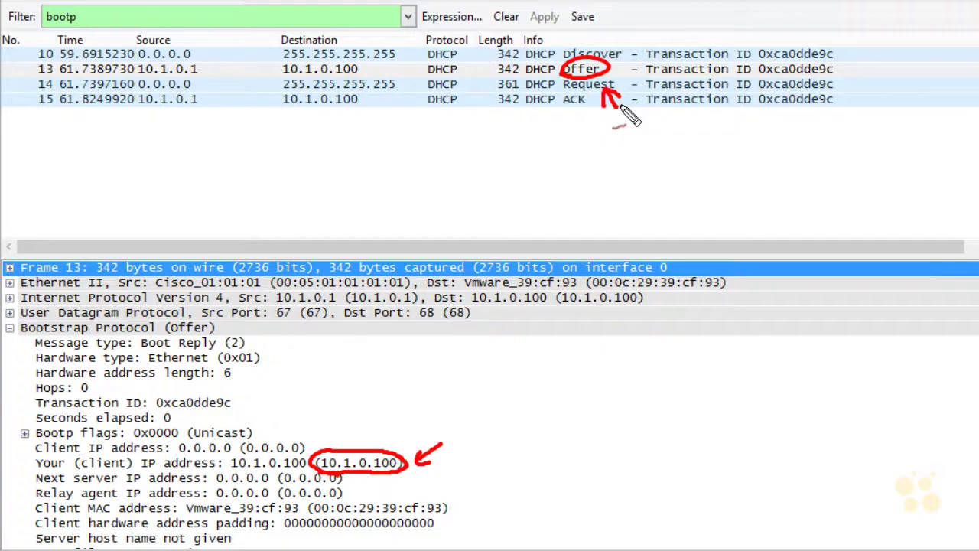
pyautogui.moveTo(590, 93); pyautogui.dragTo(562, 99)
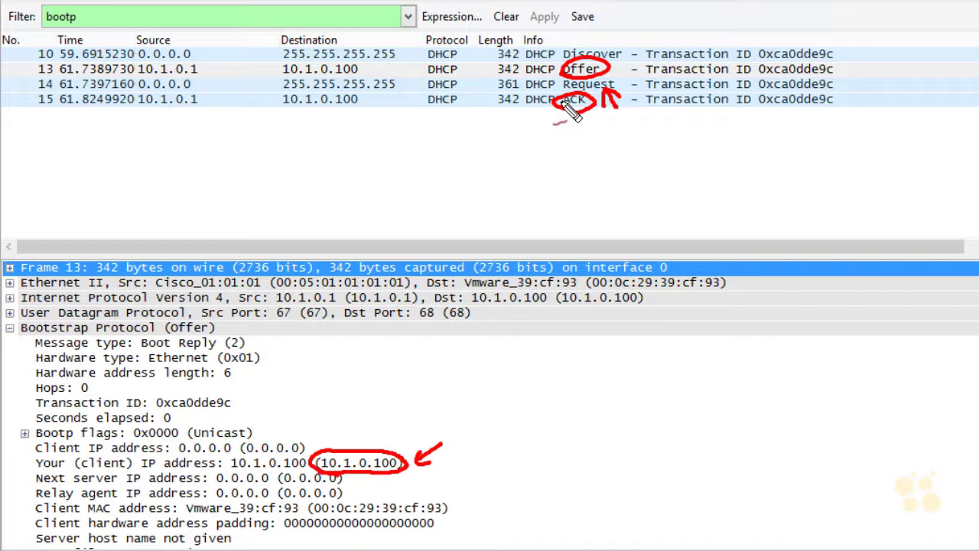
pyautogui.press('Escape')
# Step: Select the DHCP ACK packet, enlarge its details area, and expand Option (3) Router to examine the router address
pyautogui.click(560, 105)
pyautogui.moveTo(516, 256); pyautogui.dragTo(519, 130)
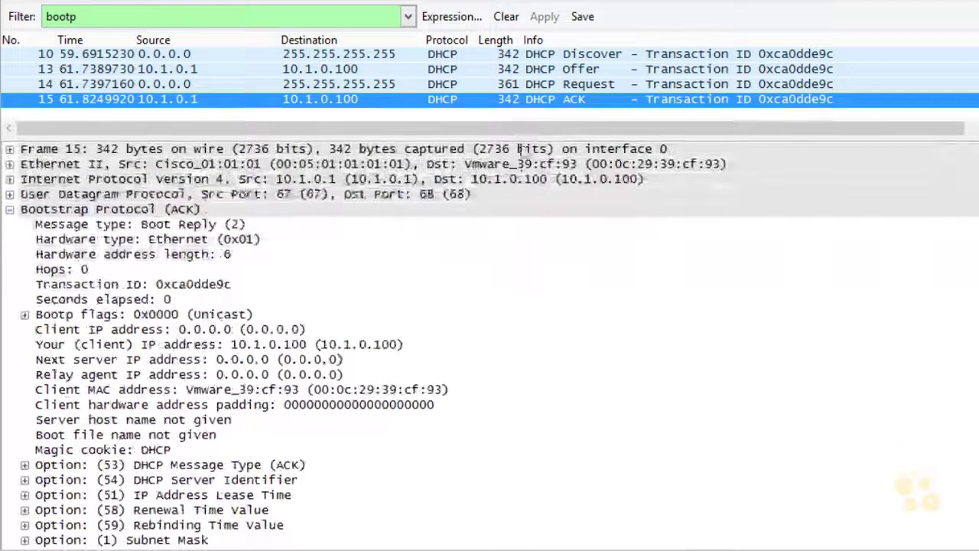
pyautogui.scroll(-2, 525, 332)
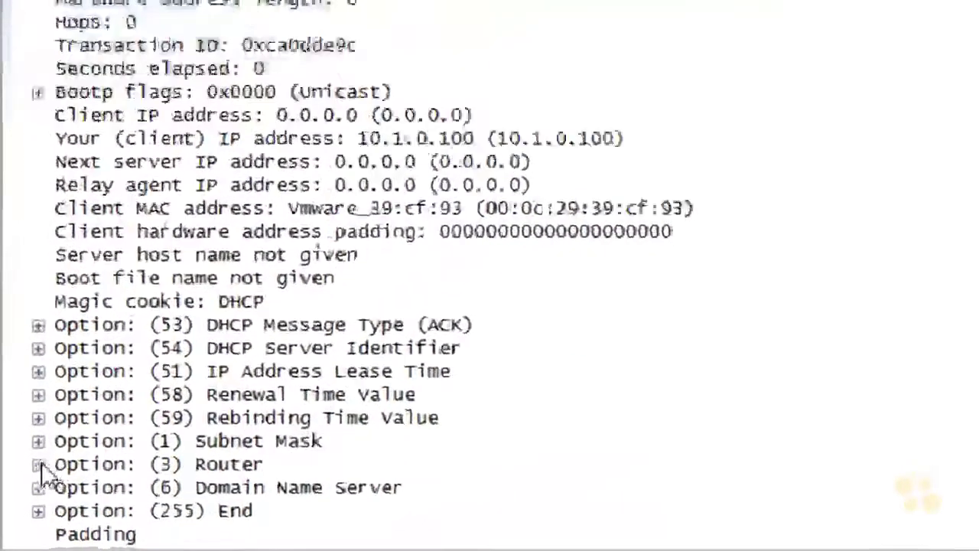
pyautogui.click(27, 490)
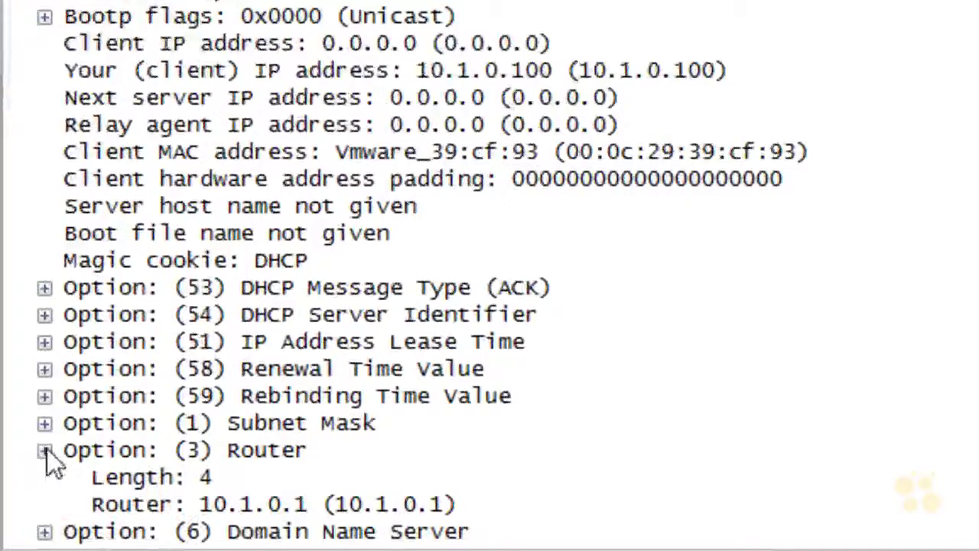
pyautogui.click(226, 511)
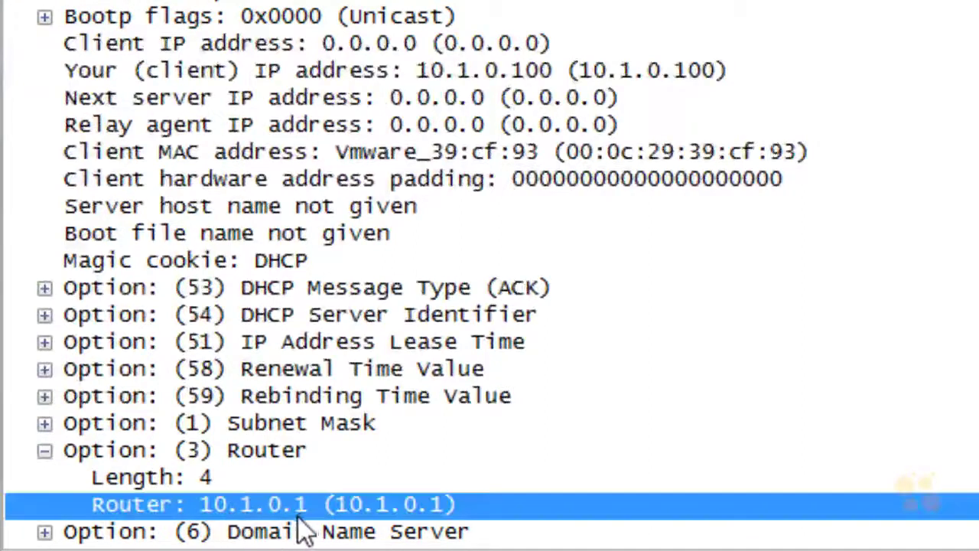
# Step: Examine the ACK's Domain Name Server option and then its IP Address Lease Time option, collapsing each one before expanding the next
pyautogui.click(43, 452)
pyautogui.click(44, 476)
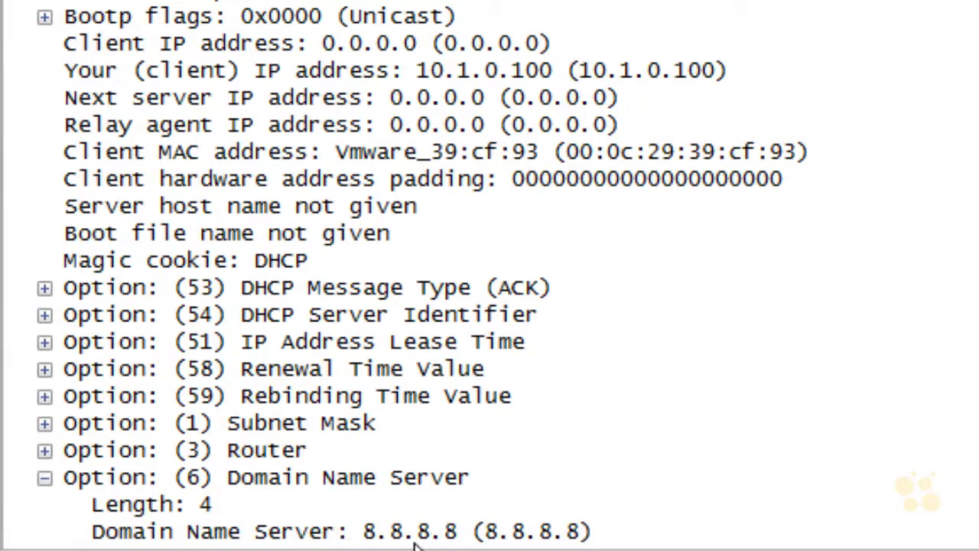
pyautogui.click(45, 477)
pyautogui.click(44, 342)
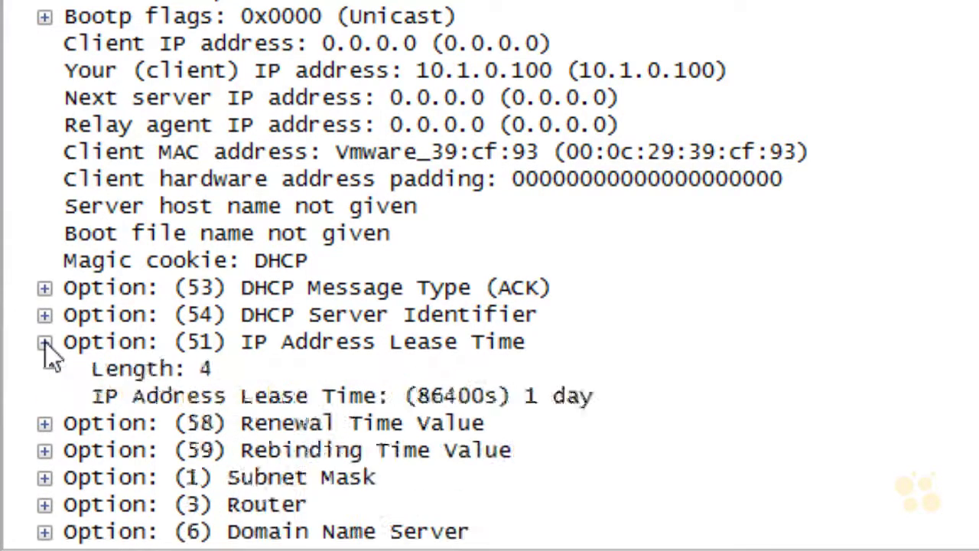